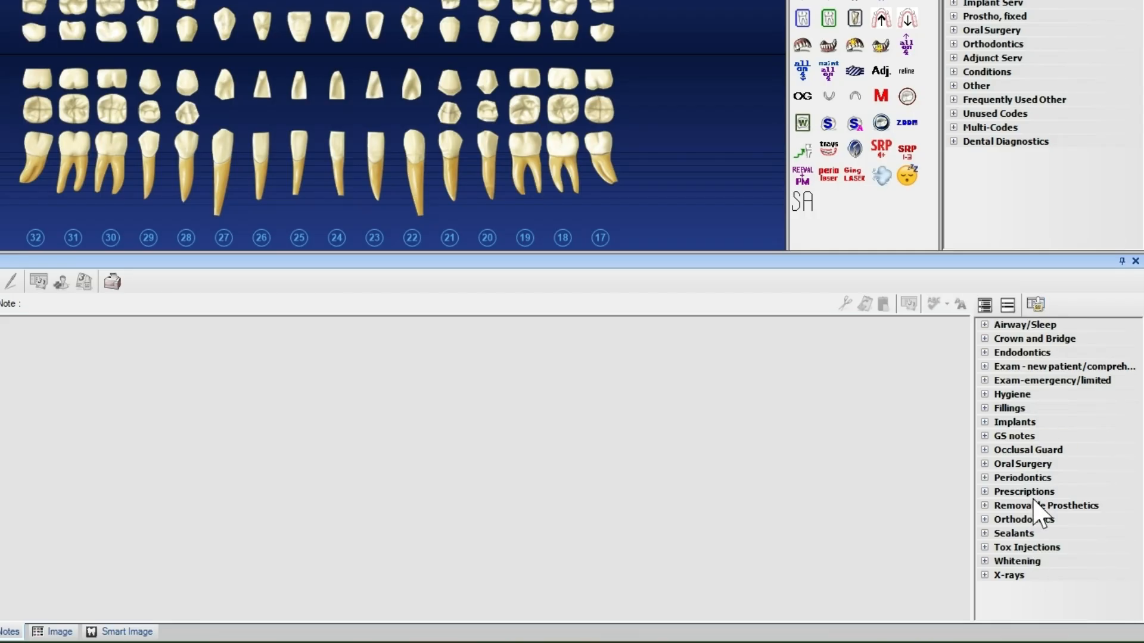
# Look through the Hygiene and Exam-emergency/limited note templates and open the clinical note template setup
pyautogui.doubleClick(1016, 394)
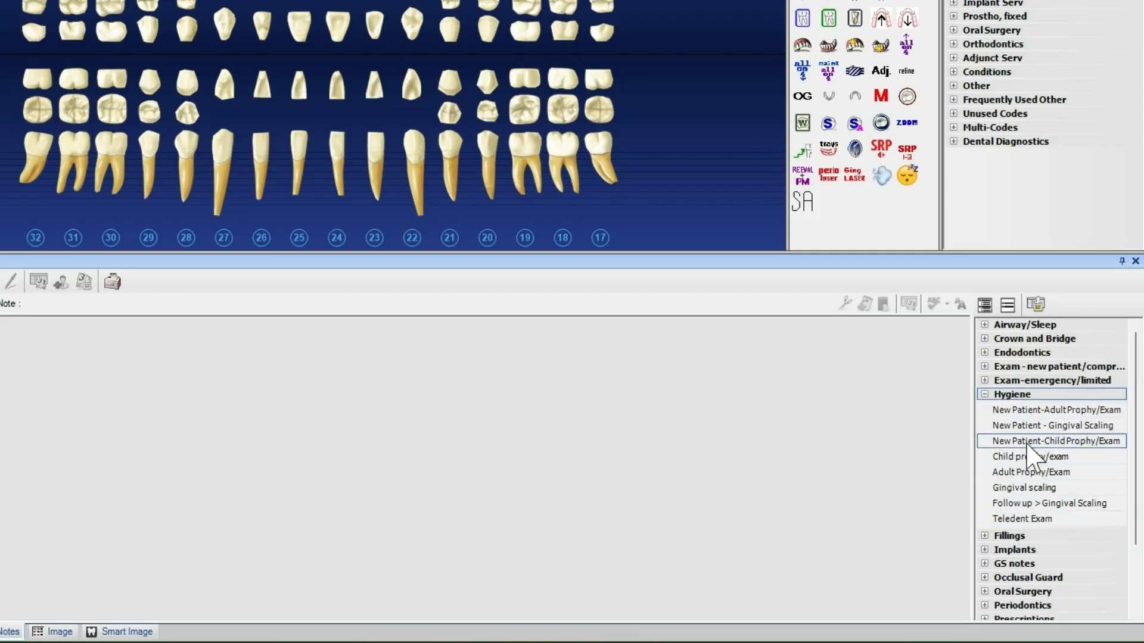
pyautogui.doubleClick(1037, 380)
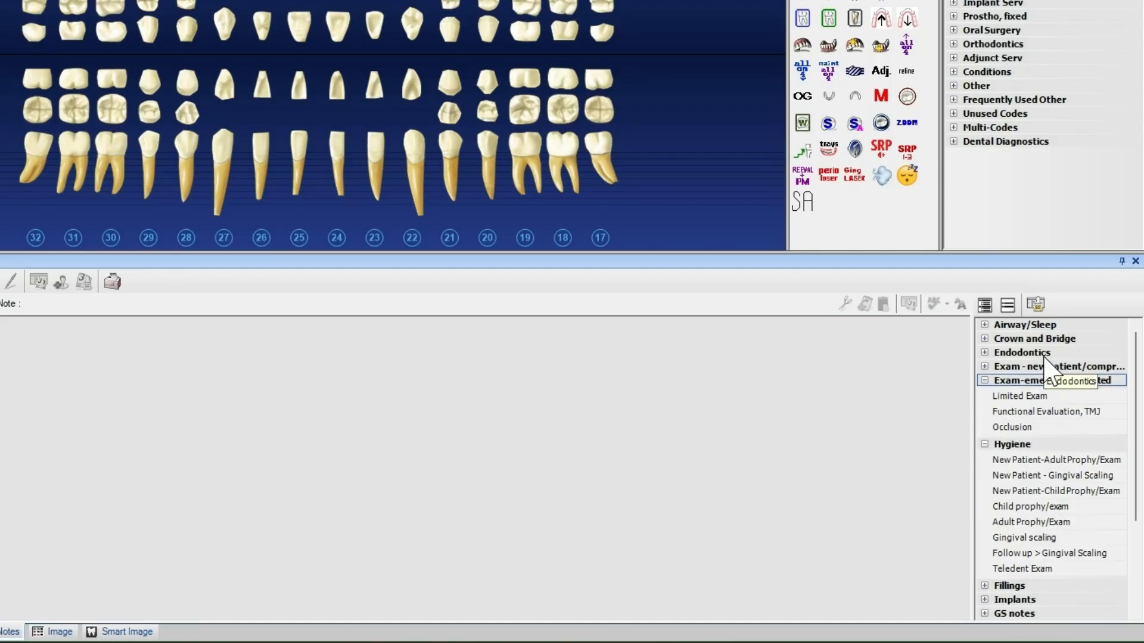
pyautogui.click(1035, 305)
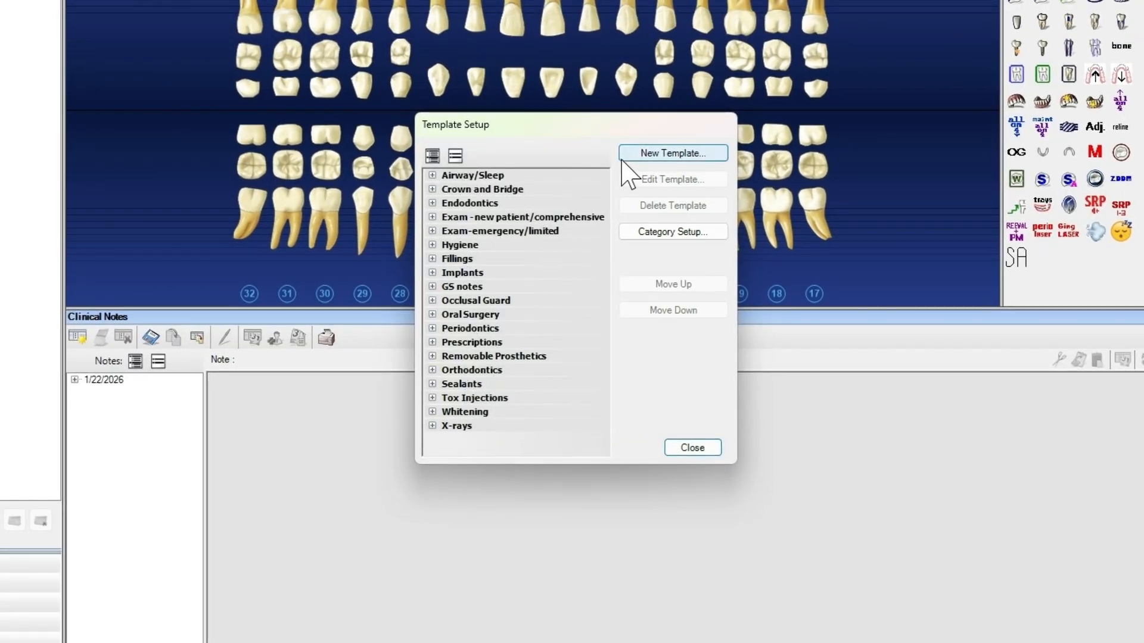
# Create a new Periodontics template named SRP and begin its note text with "Patient presents for SRP in"
pyautogui.click(668, 154)
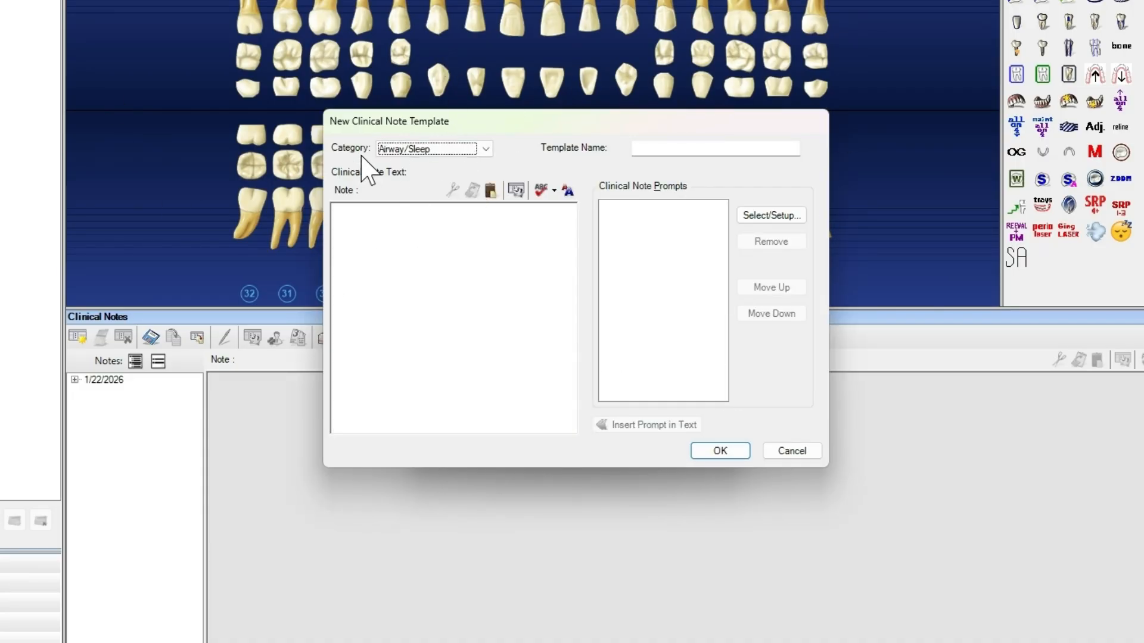
pyautogui.click(486, 149)
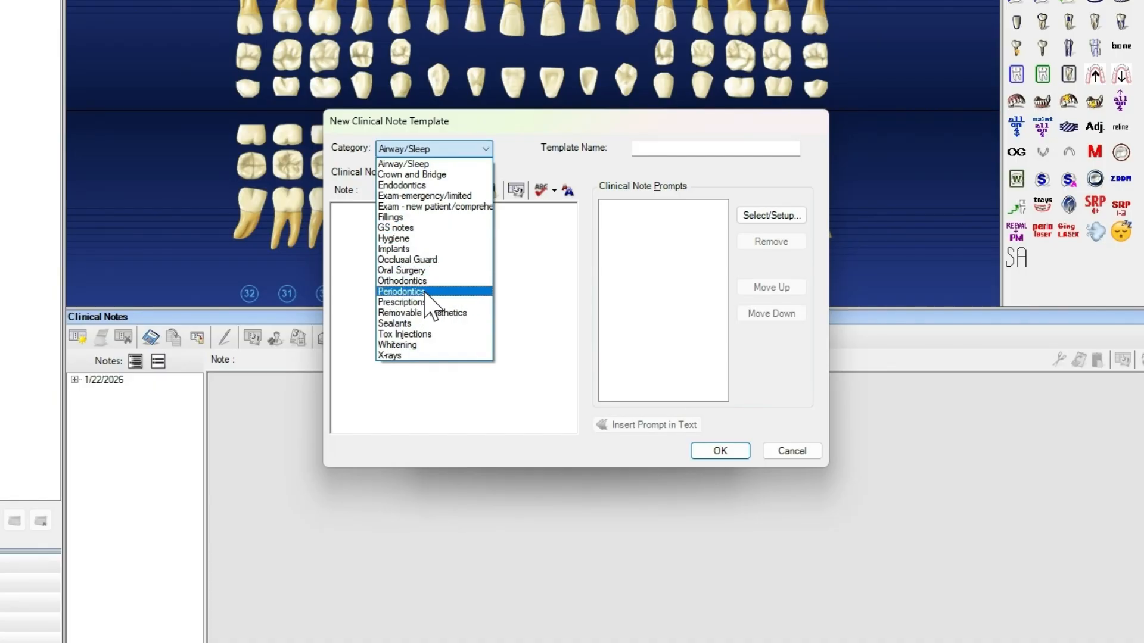
pyautogui.click(405, 291)
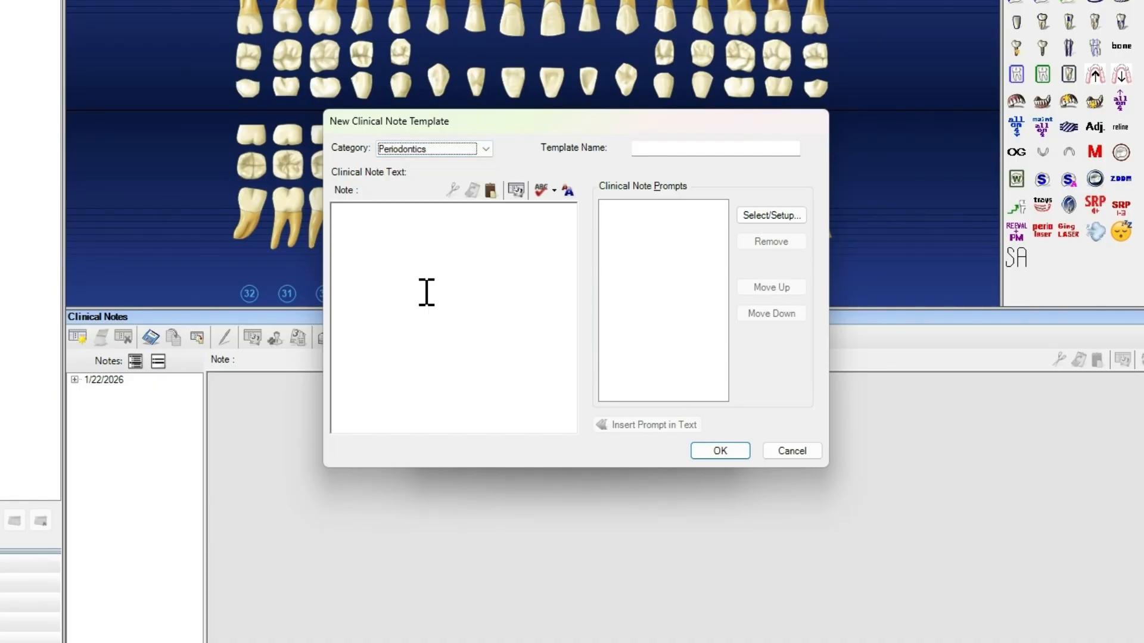
pyautogui.click(659, 148)
pyautogui.write('SRP')
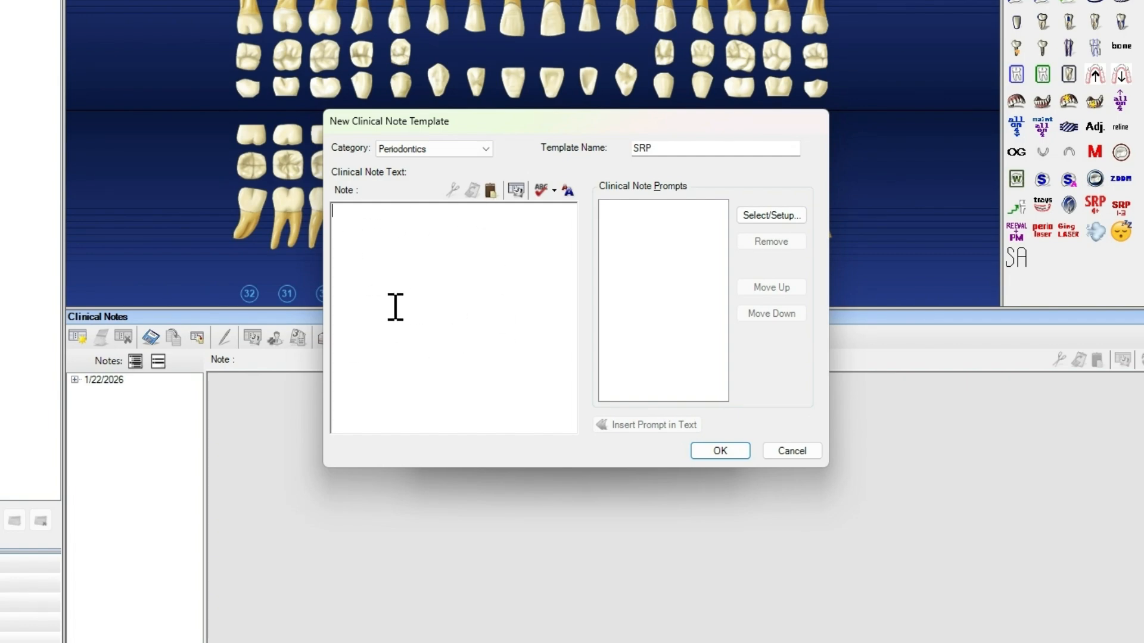
pyautogui.write('Patient presents for')
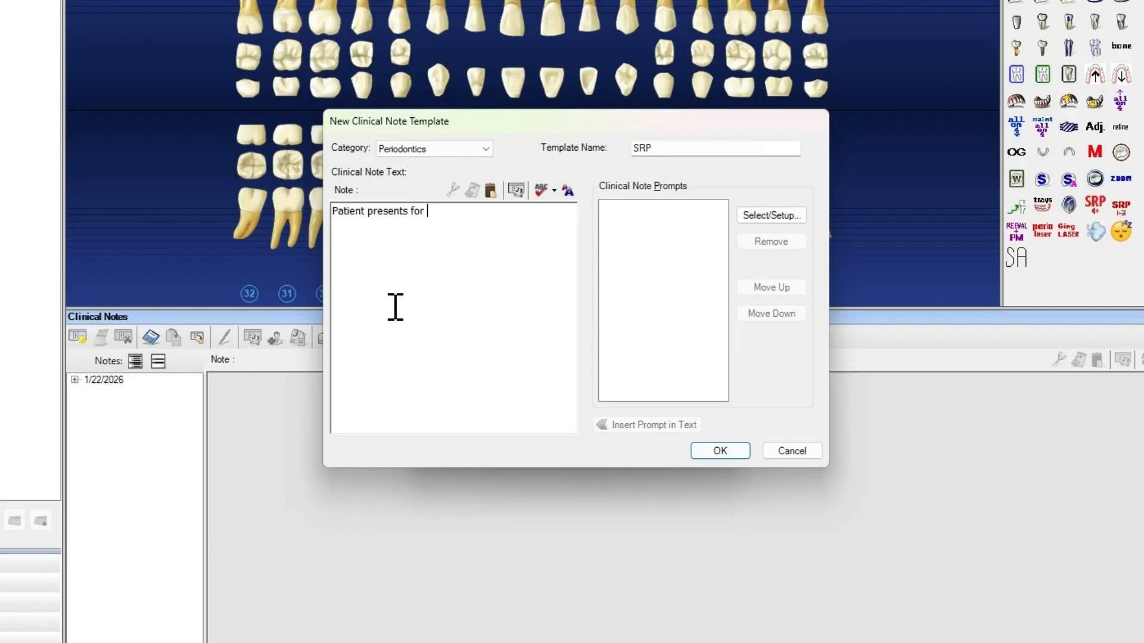
pyautogui.write(' SRP in')
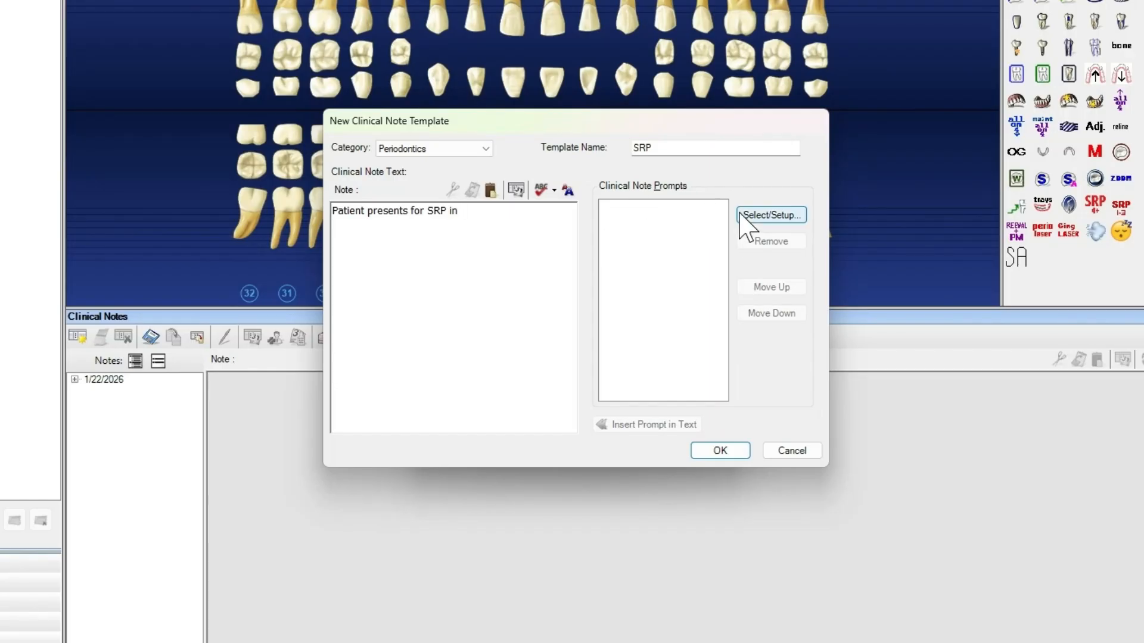
# Add the existing Quadrant-Select Multiple prompt to the template and insert it at the end of the "Patient presents for SRP in" line
pyautogui.click(769, 216)
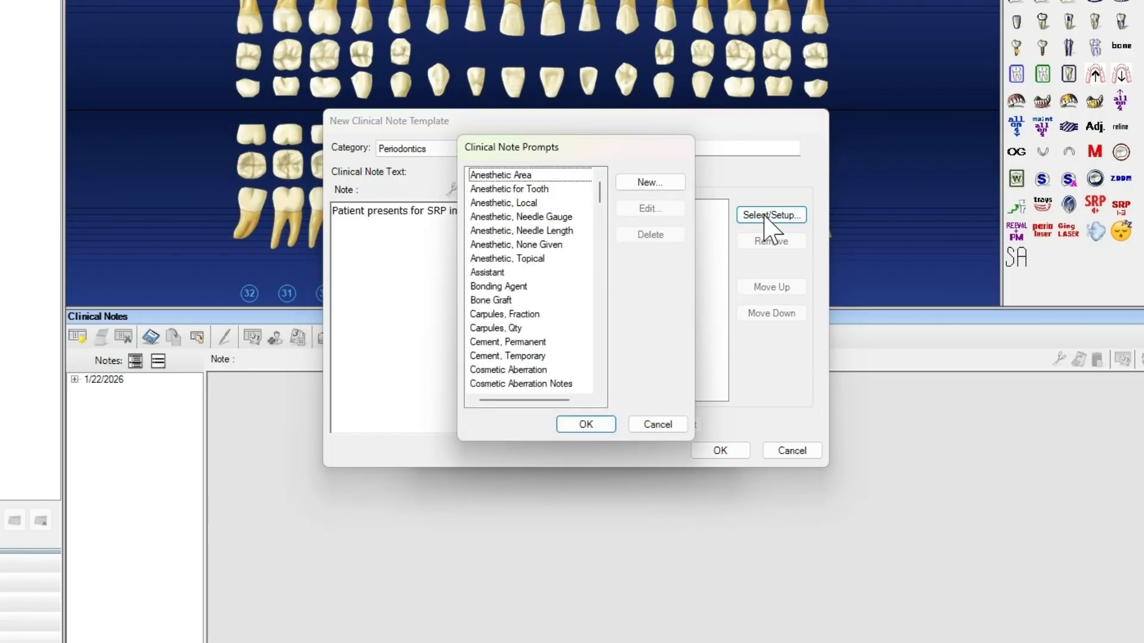
pyautogui.scroll(-5, 537, 364)
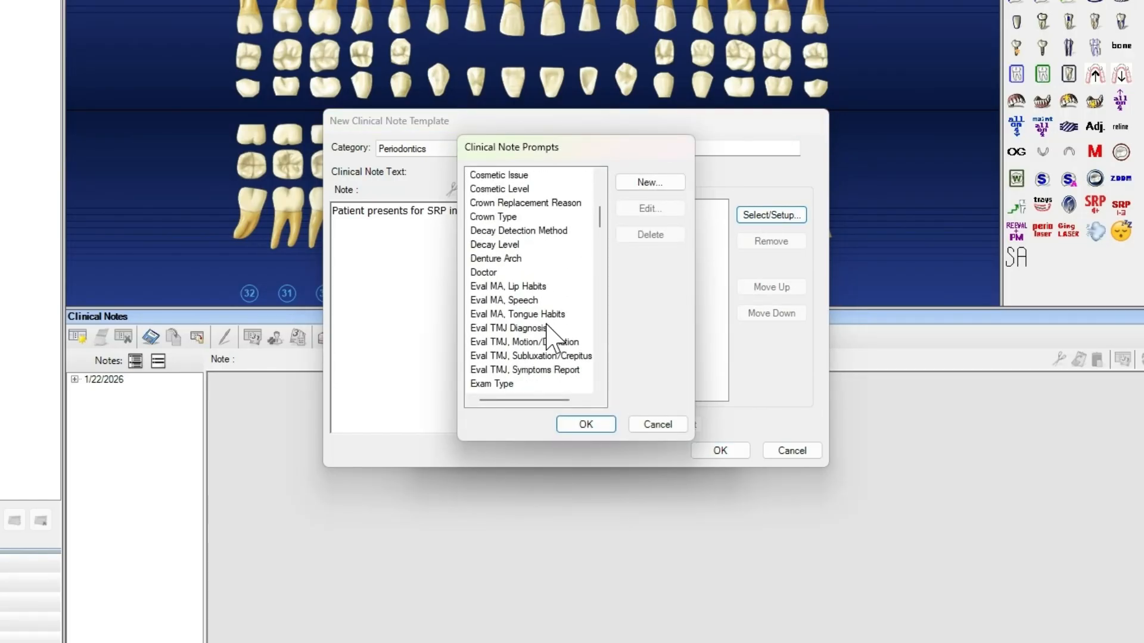
pyautogui.scroll(-7, 547, 325)
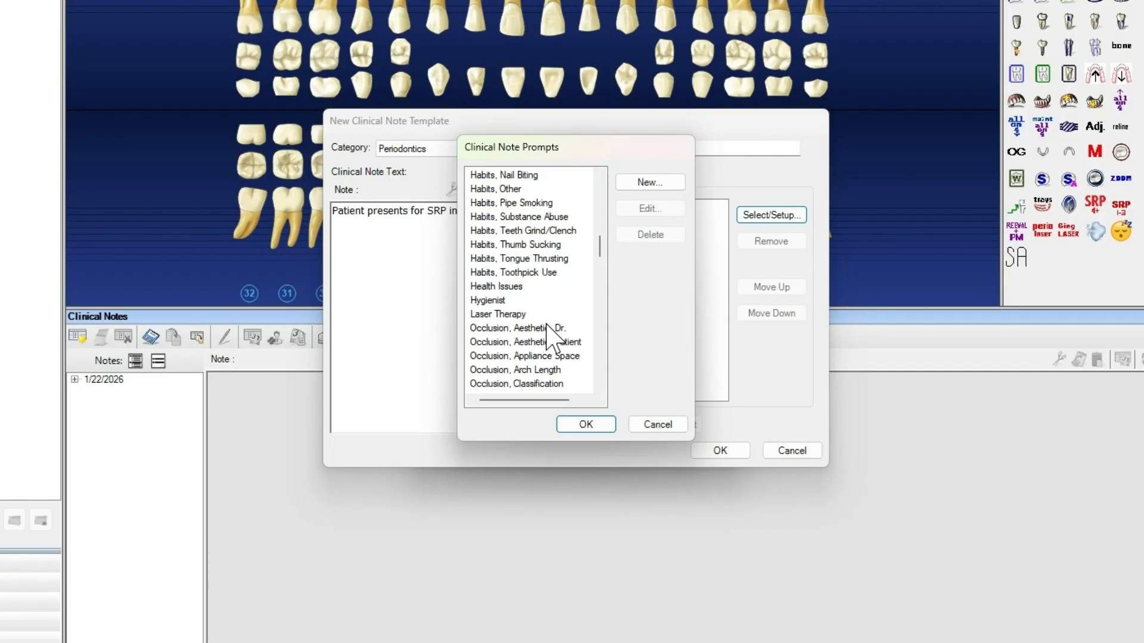
pyautogui.scroll(-2, 547, 325)
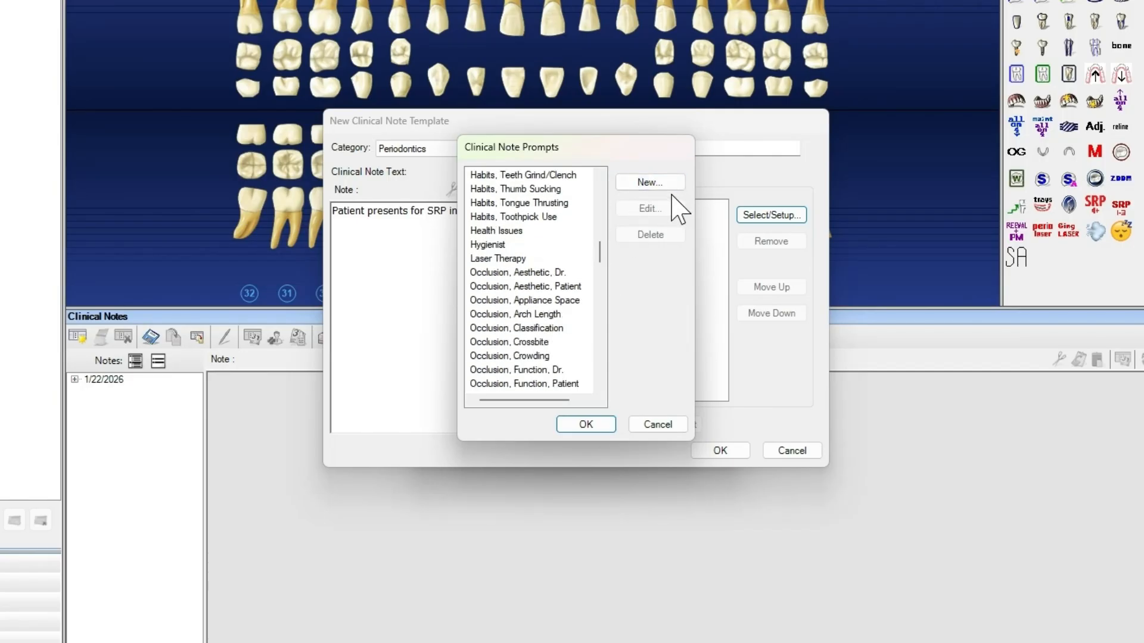
pyautogui.scroll(-20, 582, 231)
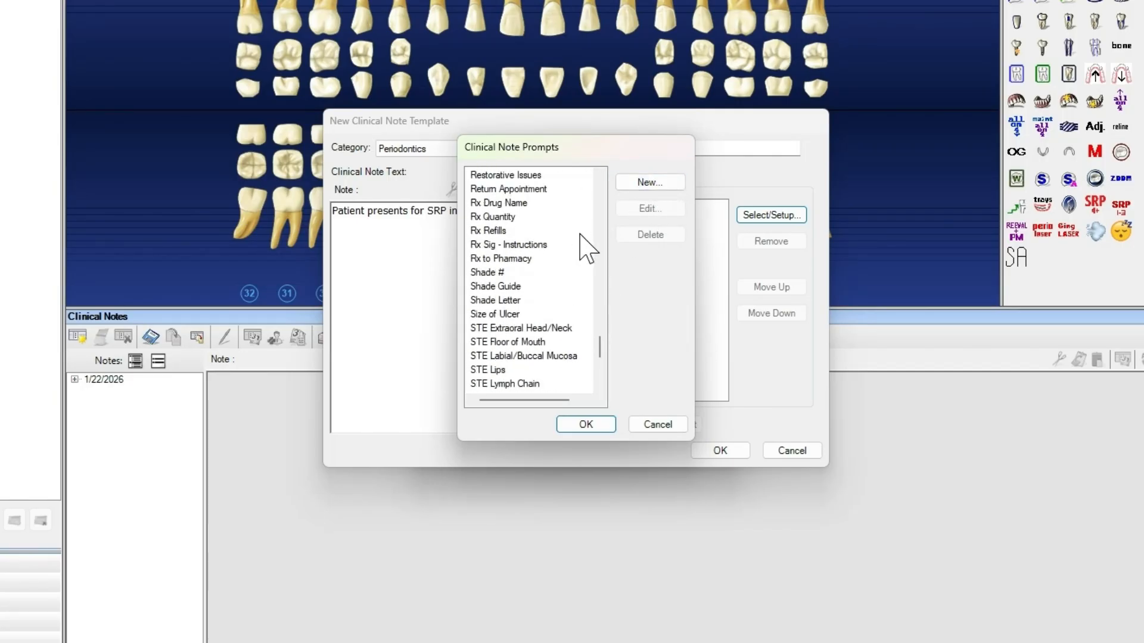
pyautogui.scroll(5, 584, 245)
pyautogui.click(569, 301)
pyautogui.click(564, 427)
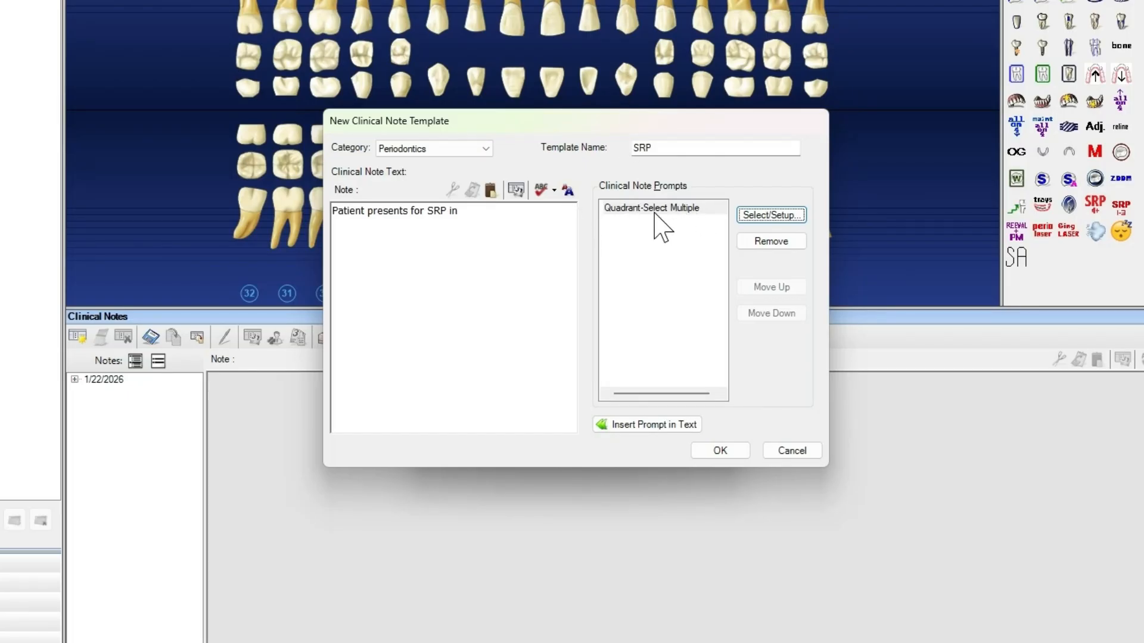
pyautogui.click(486, 216)
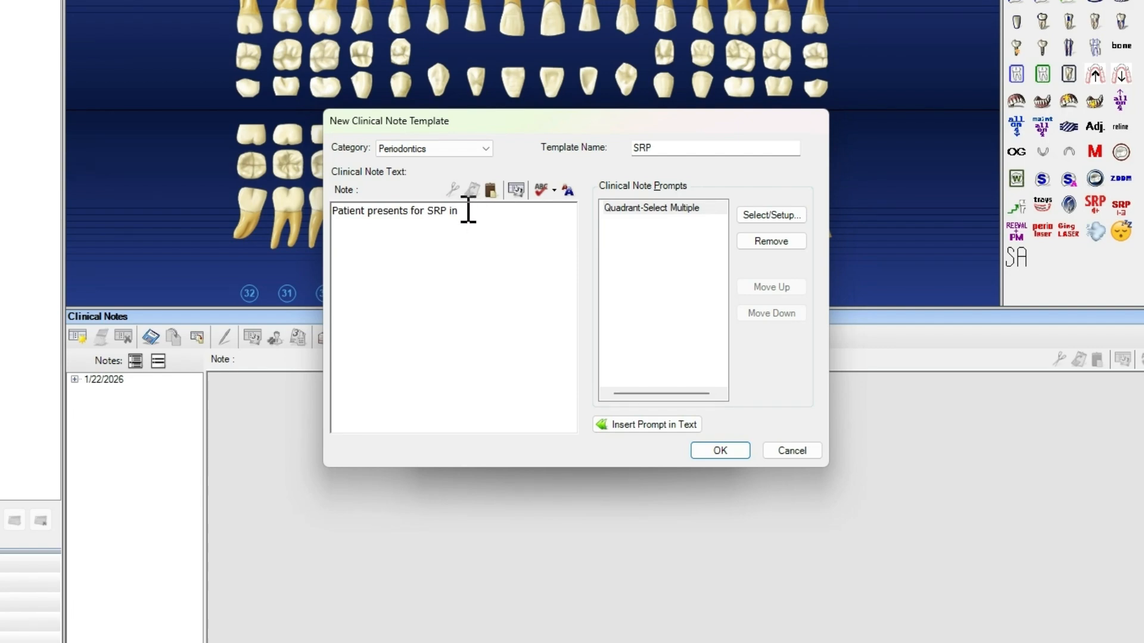
pyautogui.click(666, 429)
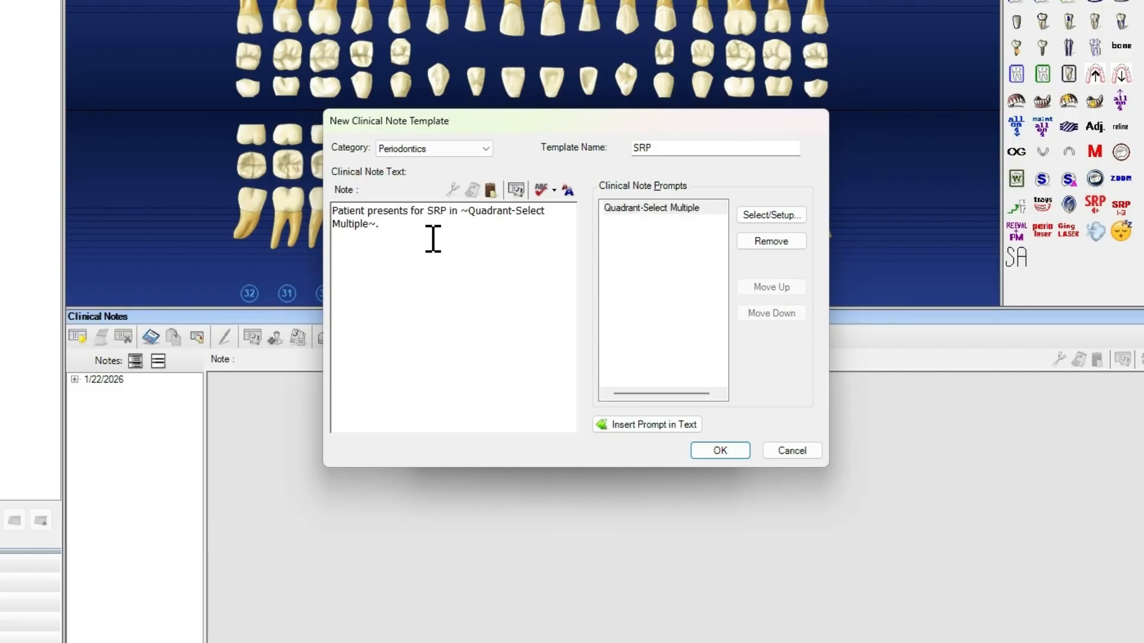
# Add the lines "Reviewed Medical History." and "Blood Pressure:" below the opening sentence of the note text
pyautogui.write('ed Medical History.')
pyautogui.press('Return')
pyautogui.write('Blood Pressure:')
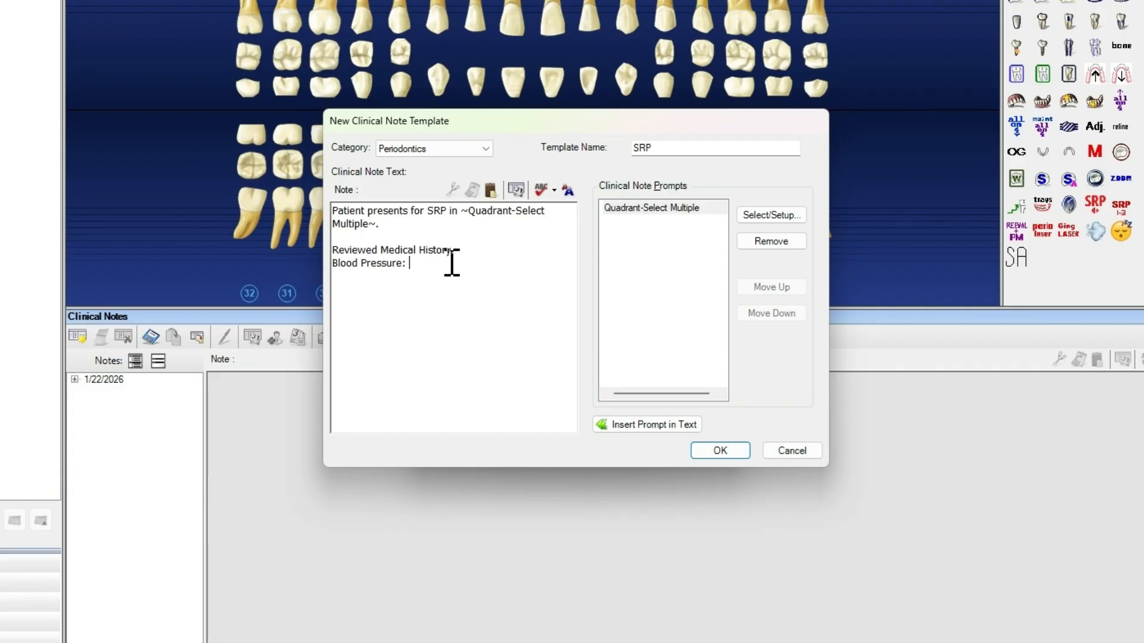
# Create a new clinical note prompt named BP with the prompt text "Blood Pressure" and the Text response type
pyautogui.click(771, 216)
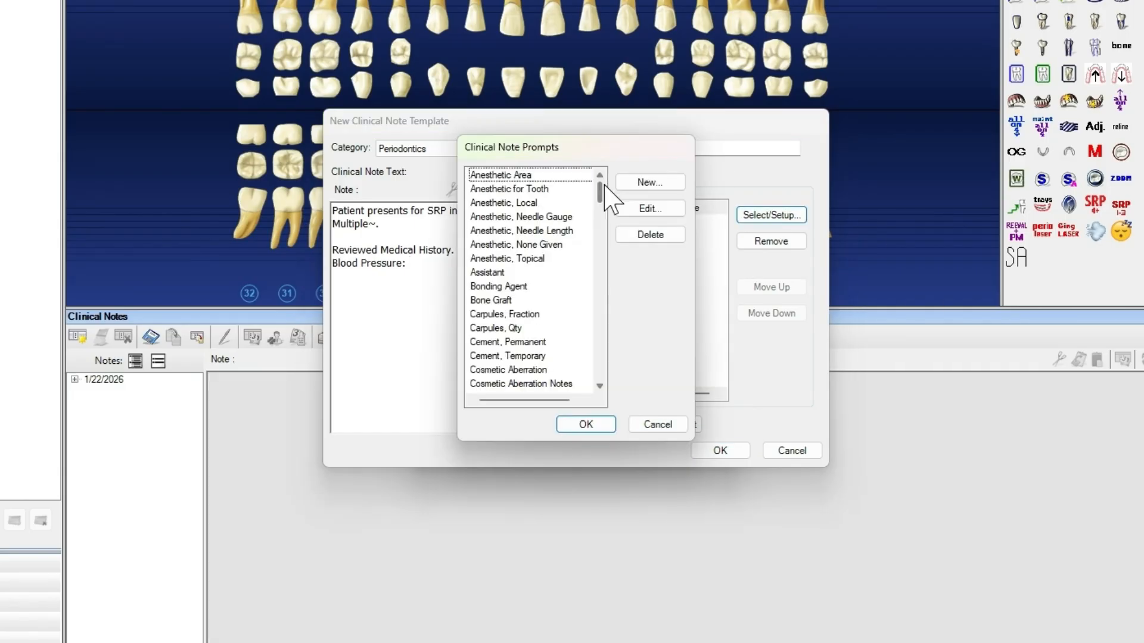
pyautogui.scroll(-2, 581, 238)
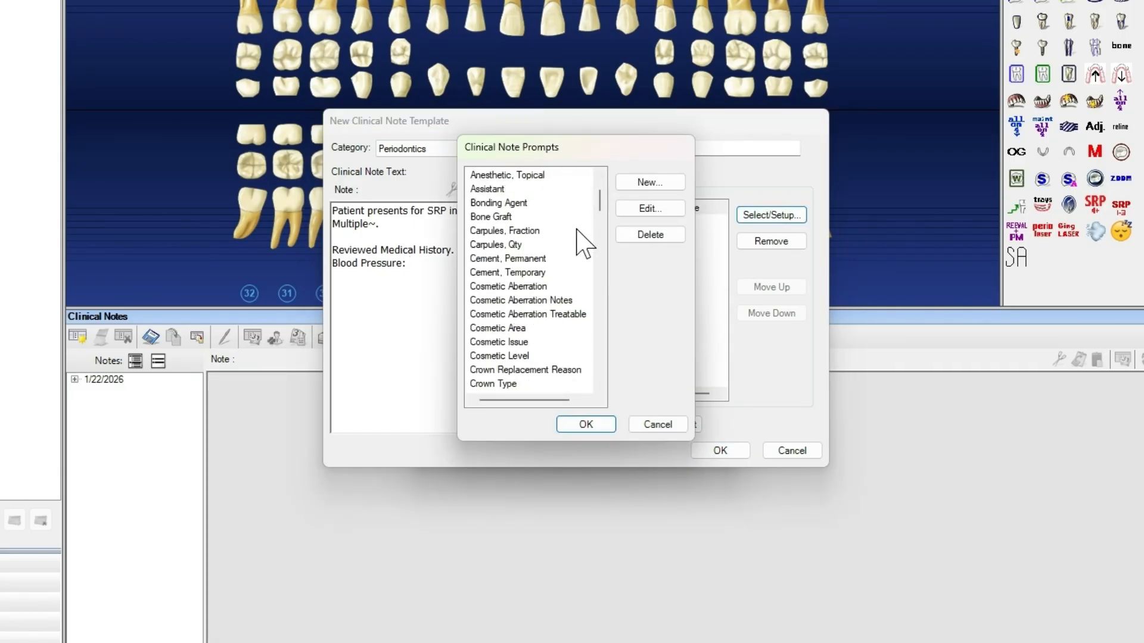
pyautogui.scroll(-3, 581, 239)
pyautogui.scroll(5, 582, 244)
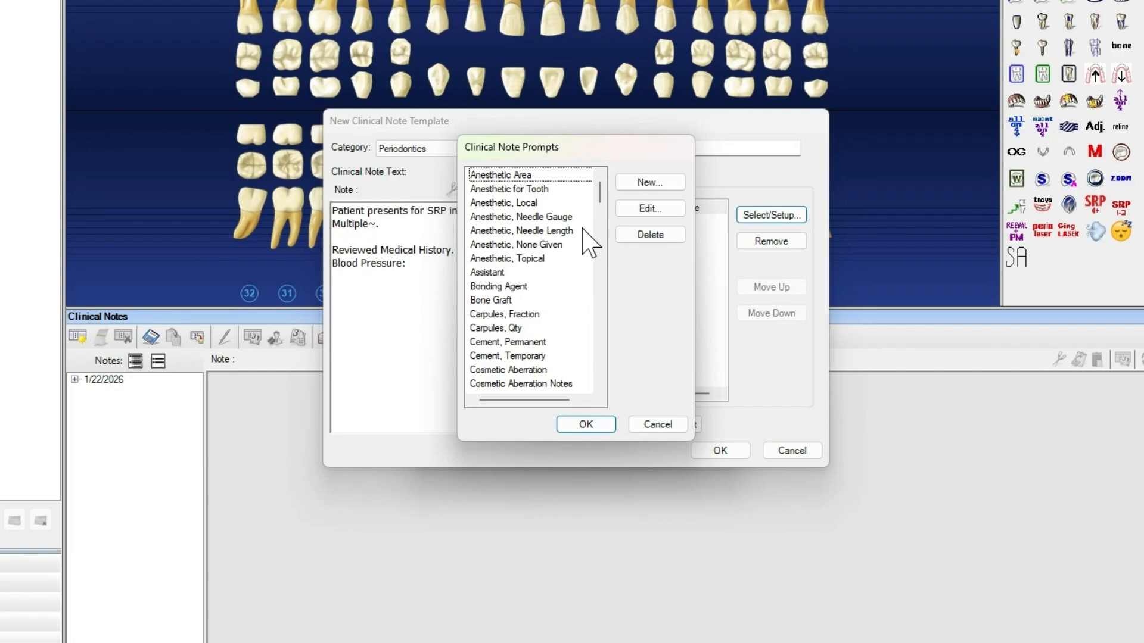
pyautogui.click(641, 181)
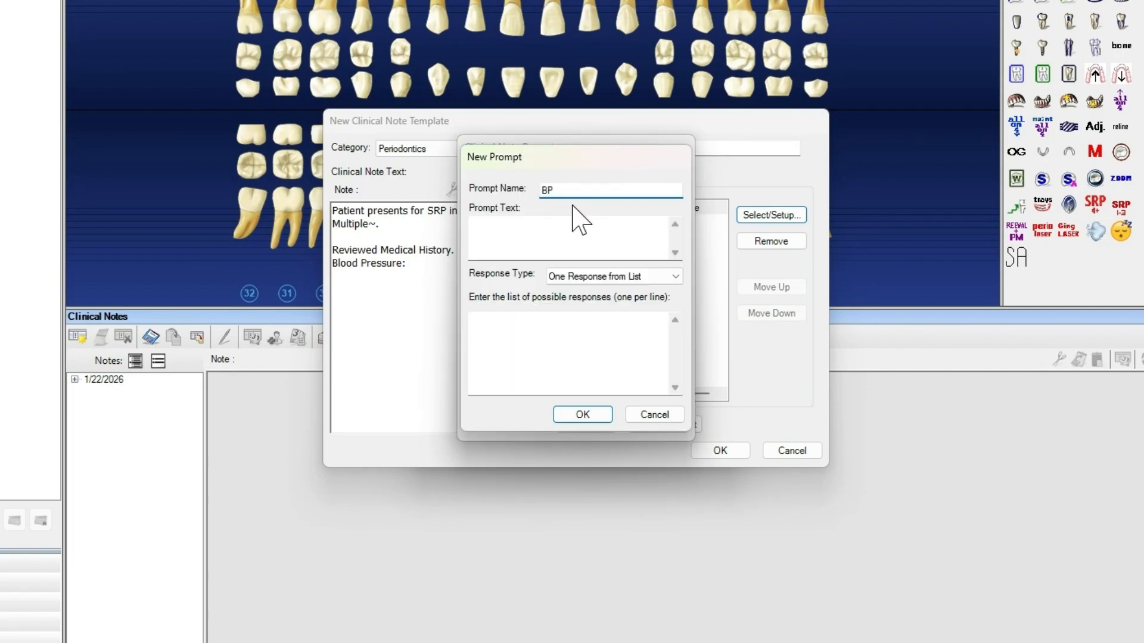
pyautogui.click(569, 232)
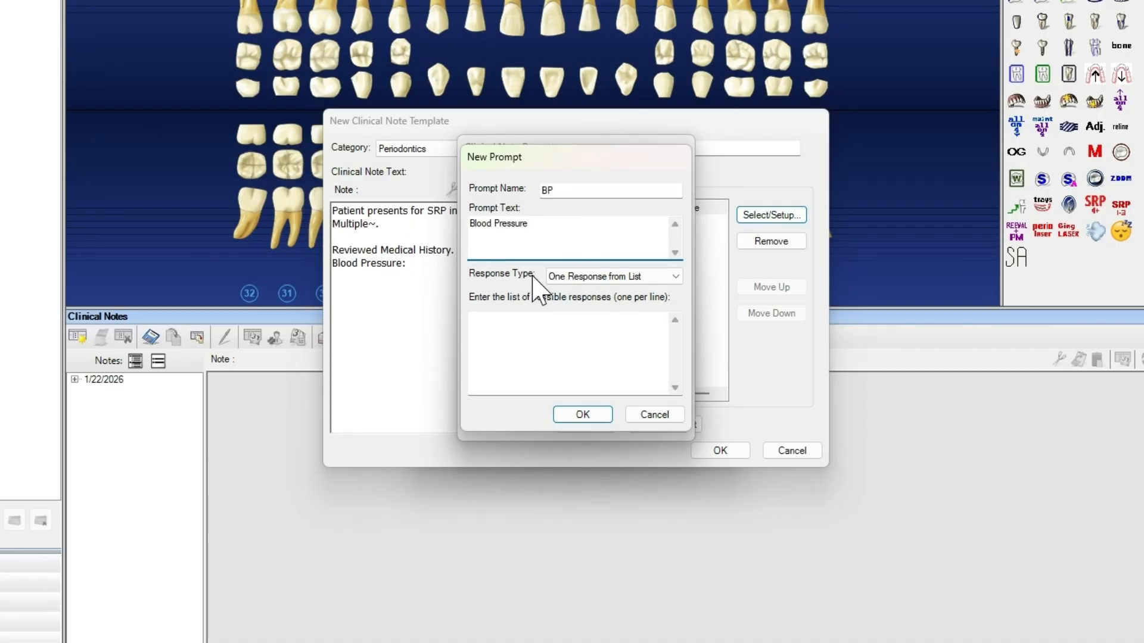
pyautogui.click(564, 277)
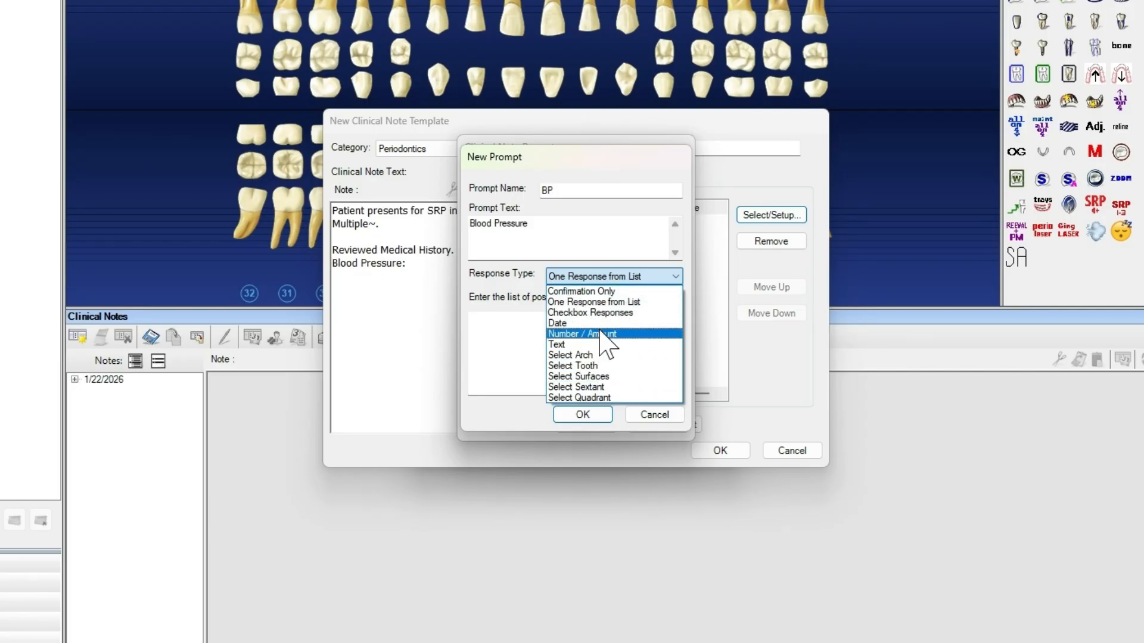
pyautogui.click(568, 347)
pyautogui.click(585, 417)
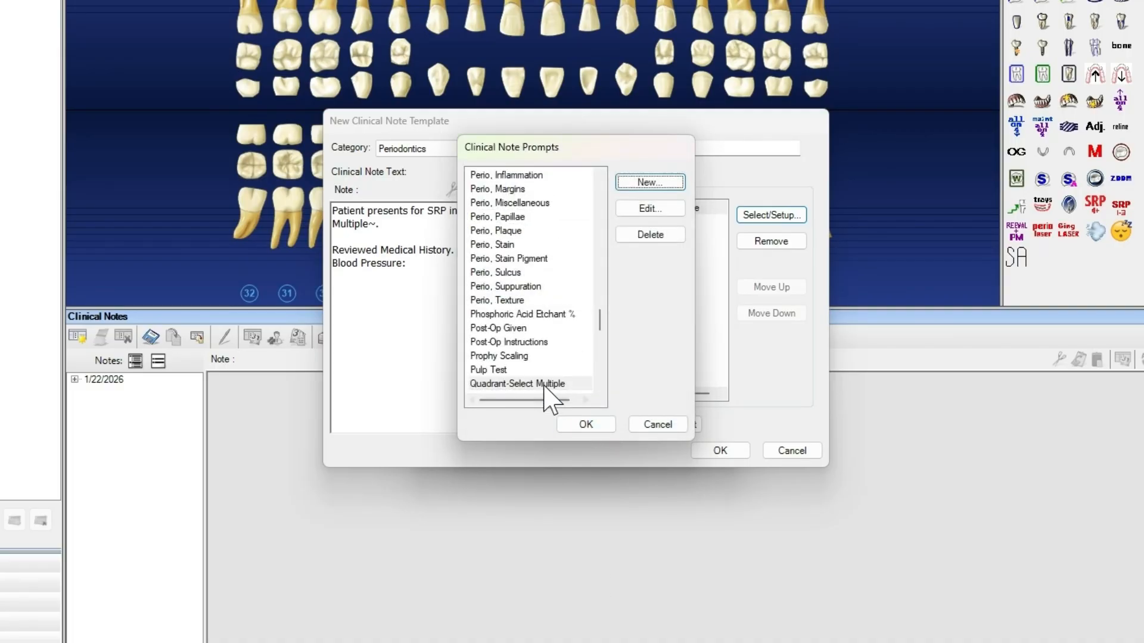
# Add the BP prompt to the template, insert it after "Blood Pressure:", and save the template, closing the setup
pyautogui.scroll(15, 560, 345)
pyautogui.click(480, 314)
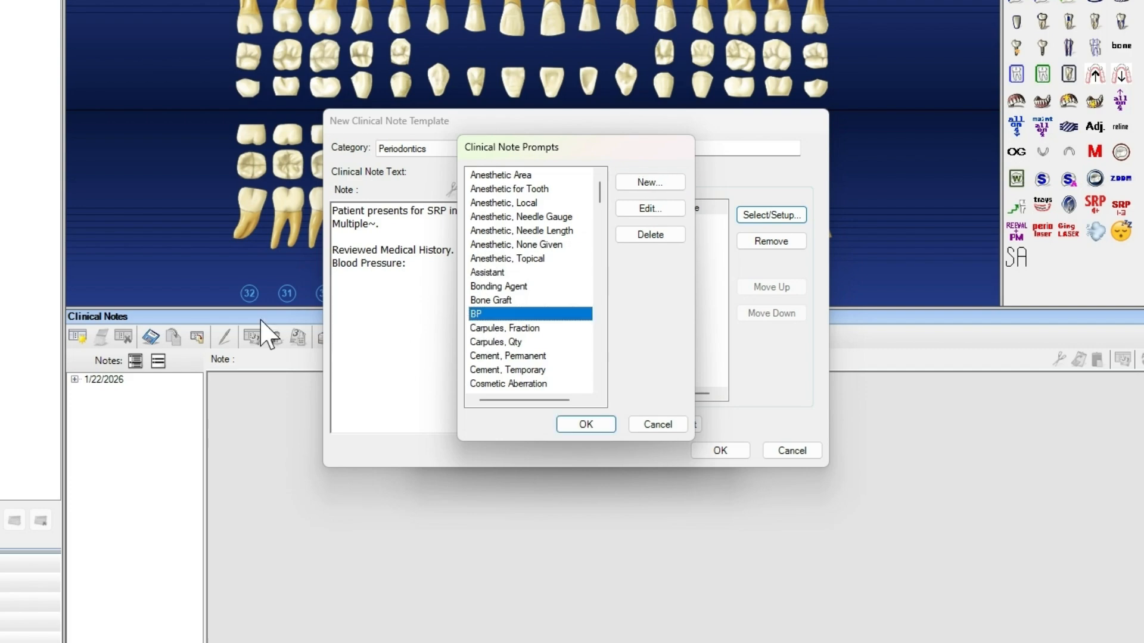
pyautogui.click(585, 425)
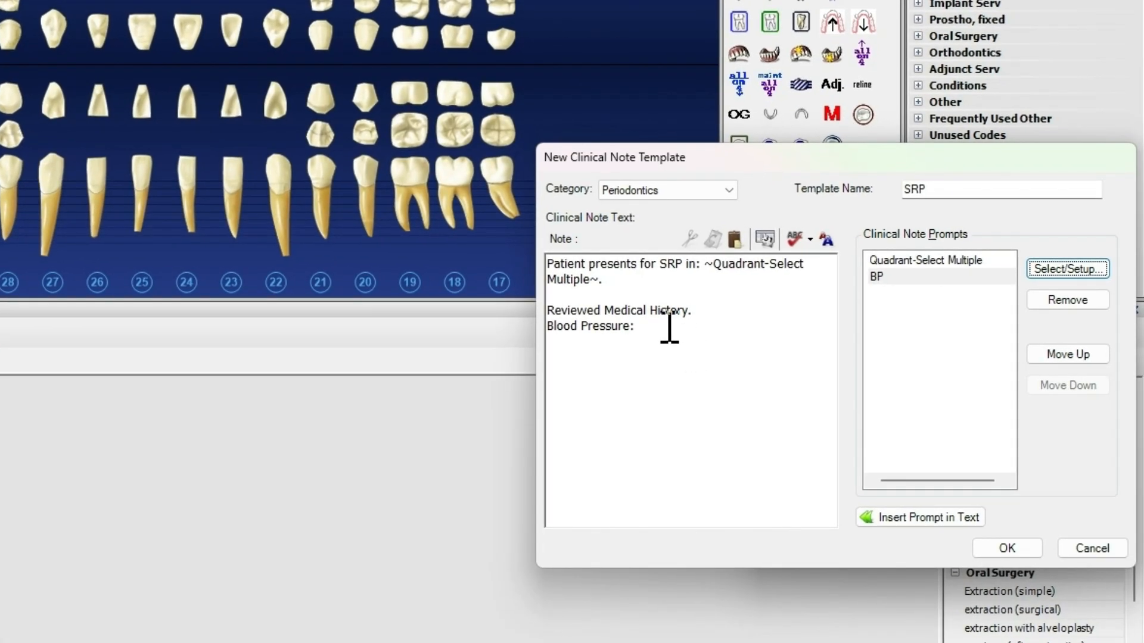
pyautogui.click(446, 267)
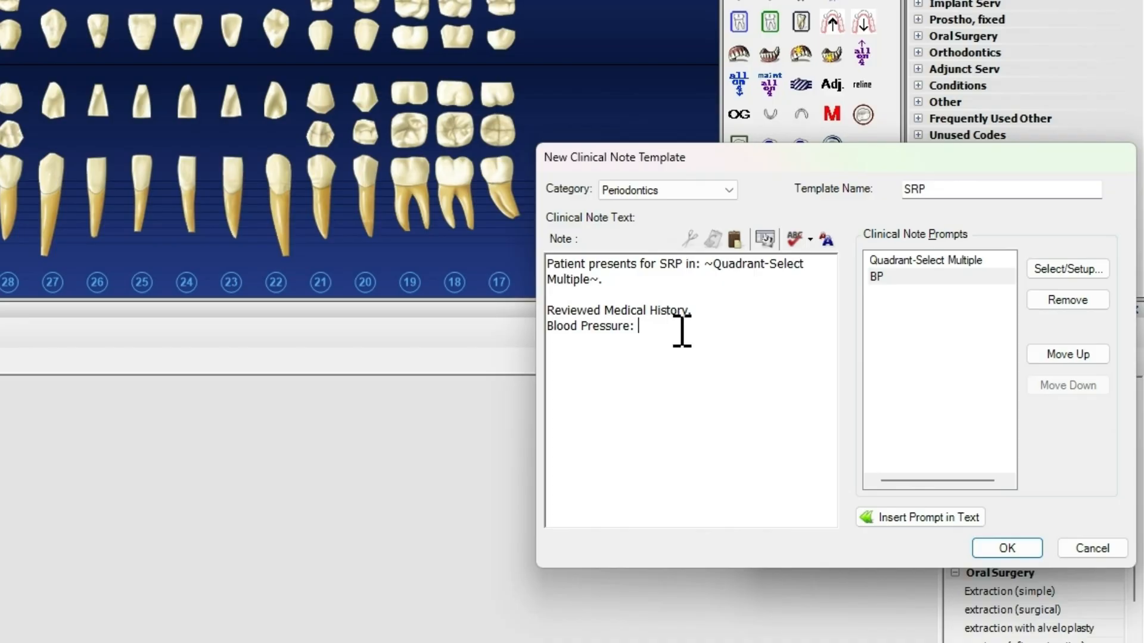
pyautogui.click(890, 517)
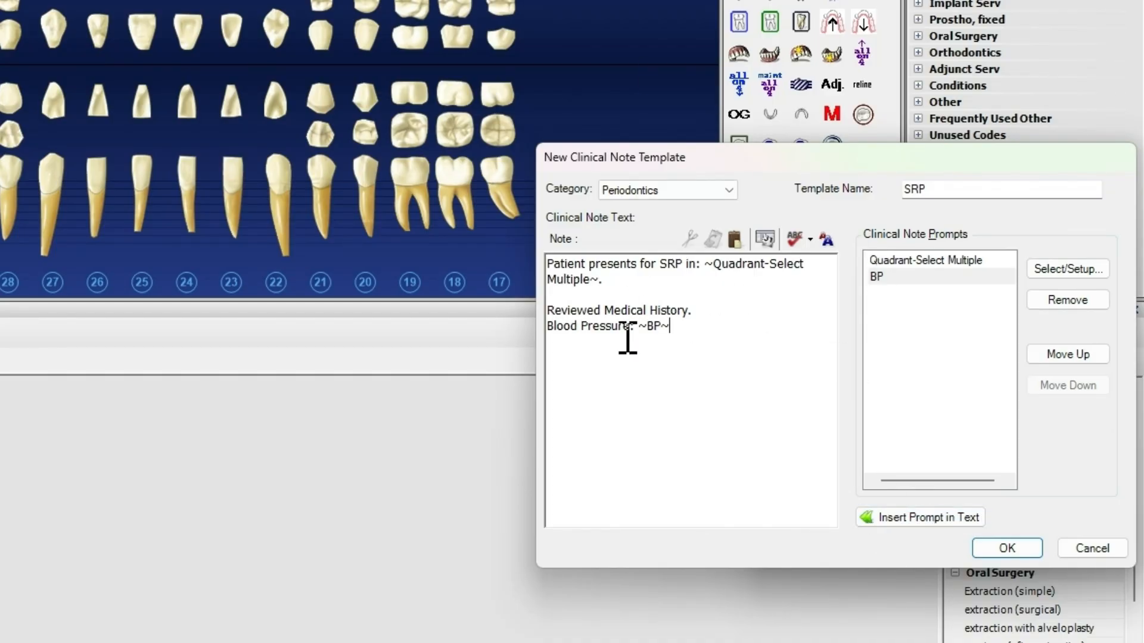
pyautogui.click(1007, 549)
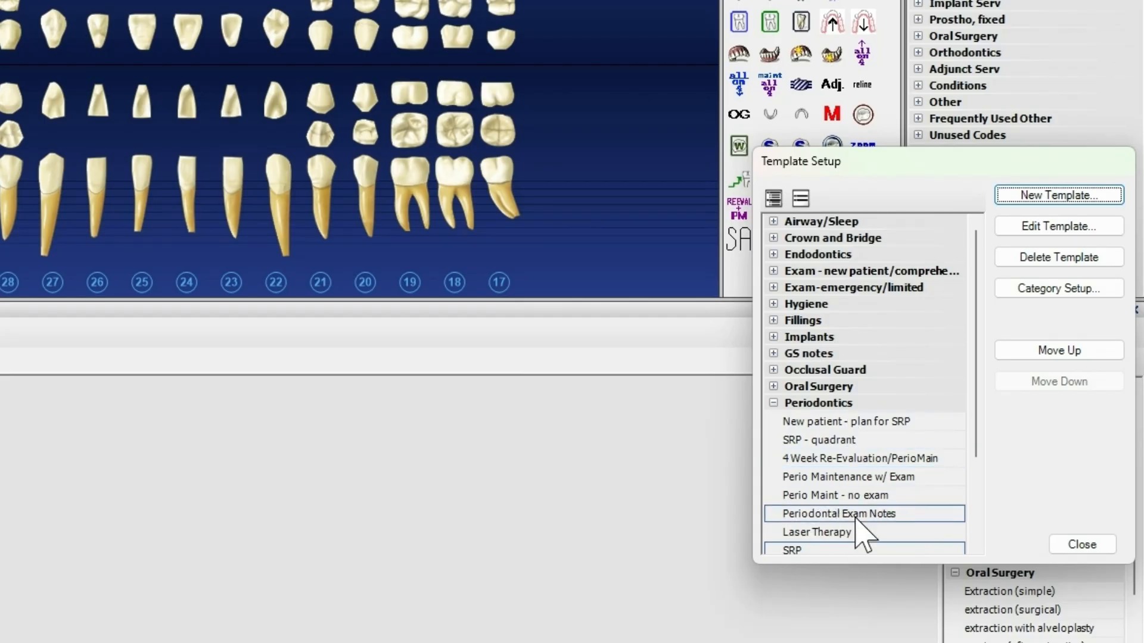
pyautogui.click(1082, 544)
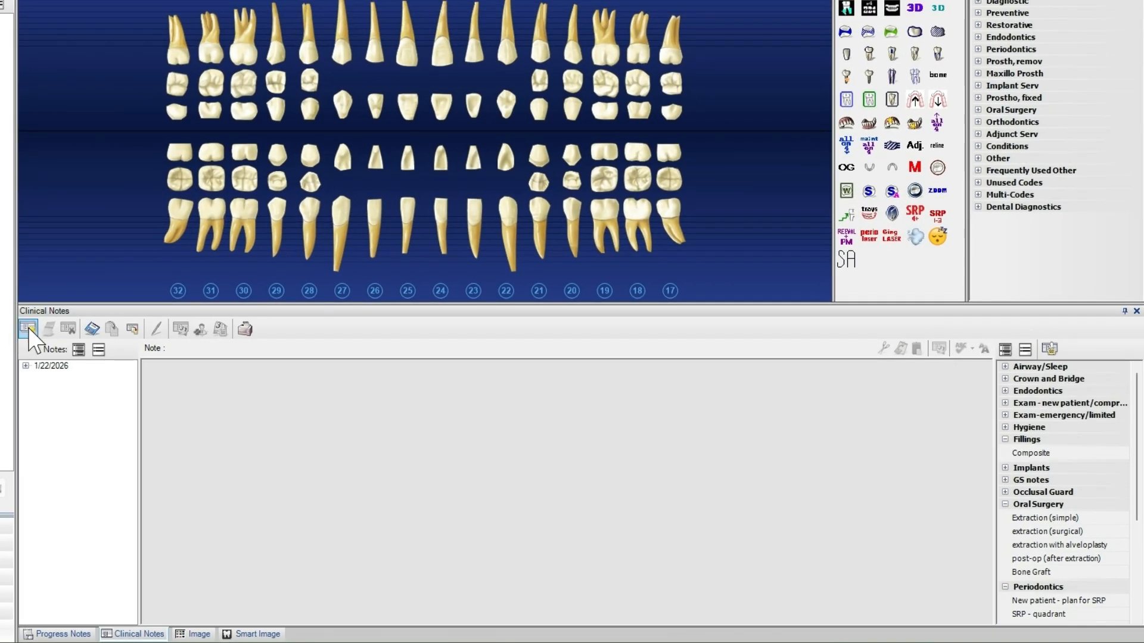
# Start a new clinical note and fill it from the SRP template with the upper right and lower right quadrants and blood pressure 120/80
pyautogui.click(28, 329)
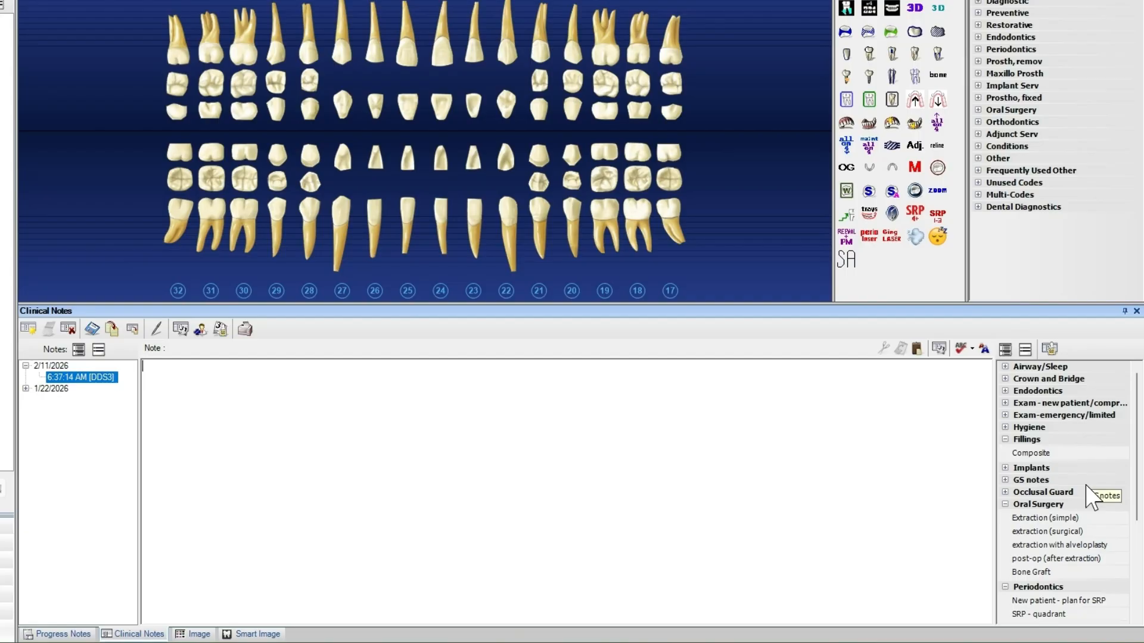
pyautogui.scroll(-5, 1125, 504)
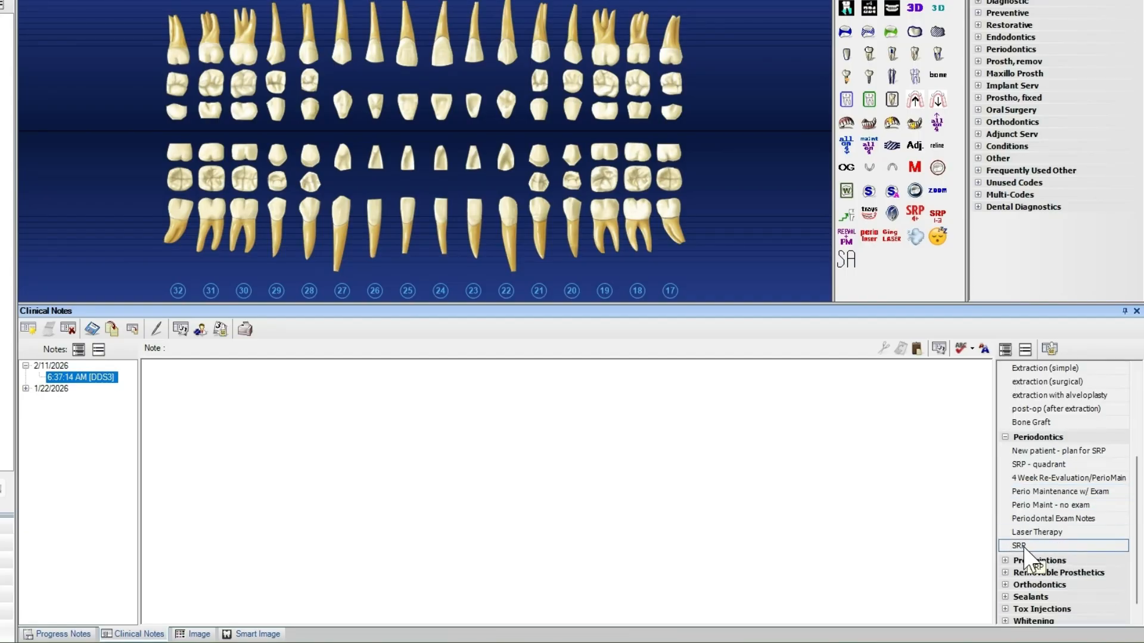
pyautogui.doubleClick(1023, 546)
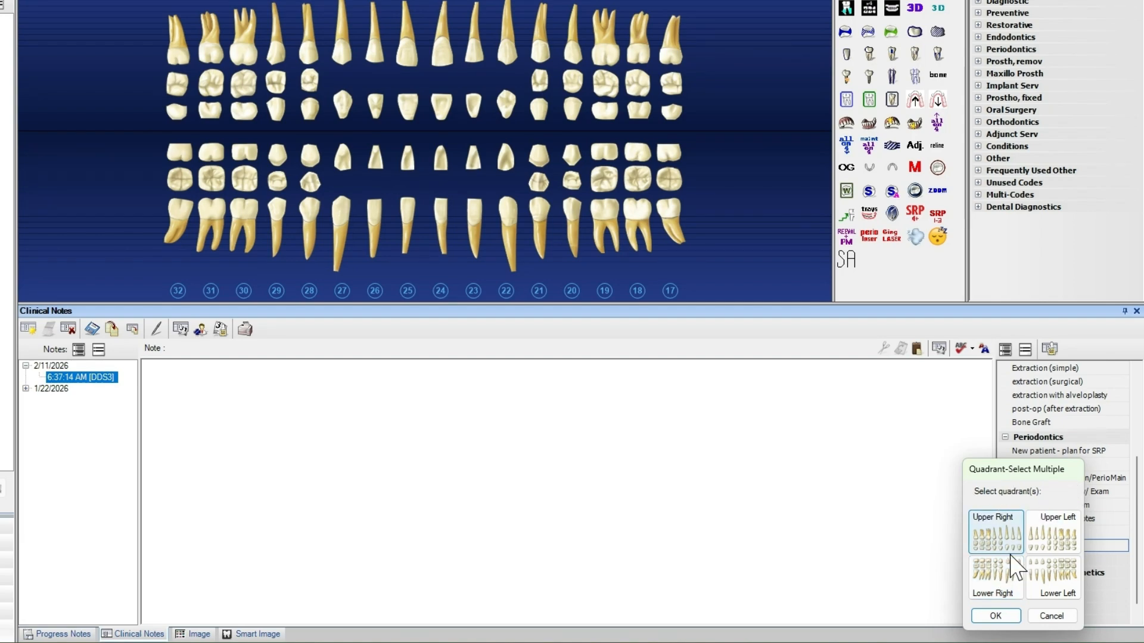
pyautogui.click(997, 536)
pyautogui.click(996, 616)
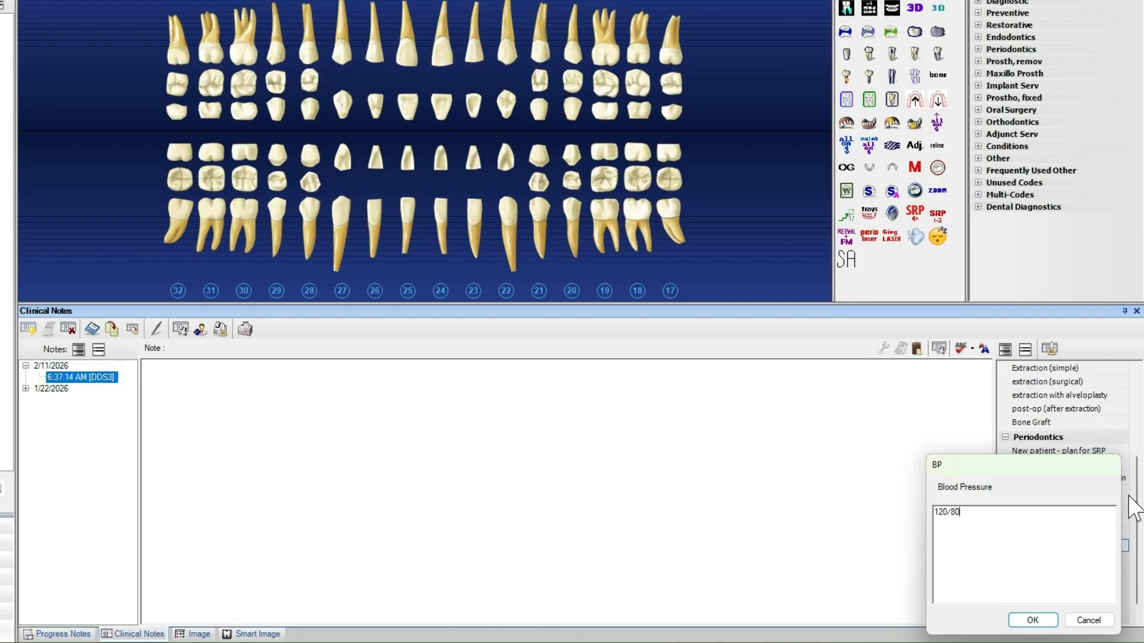
pyautogui.click(1031, 620)
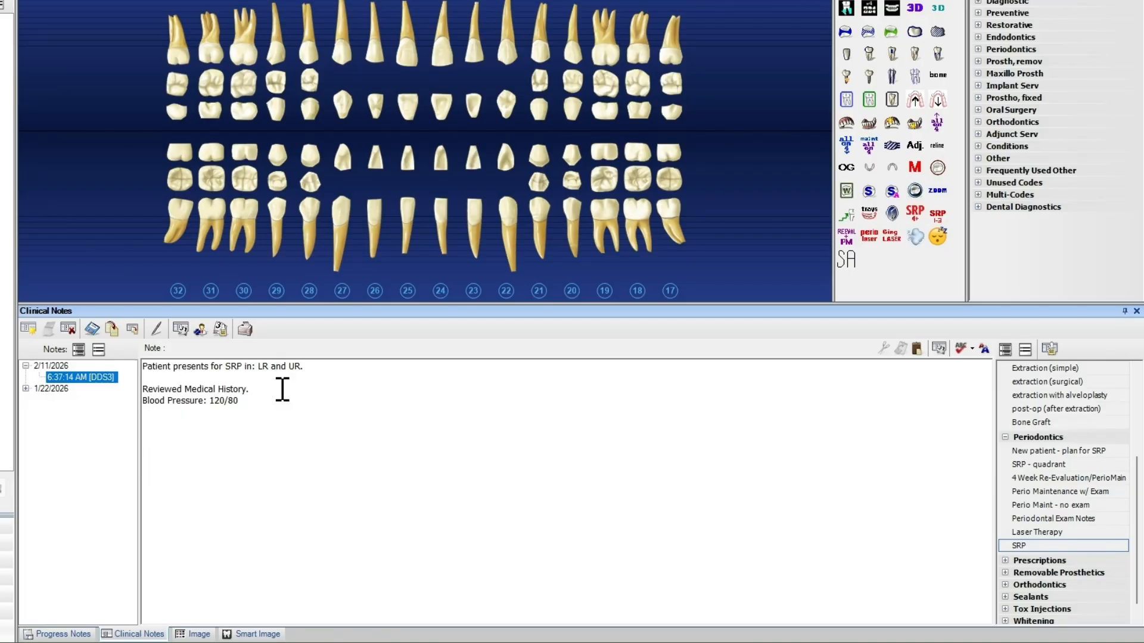
# Apply the SRP template to the note again and cancel its quadrant prompt
pyautogui.doubleClick(1020, 545)
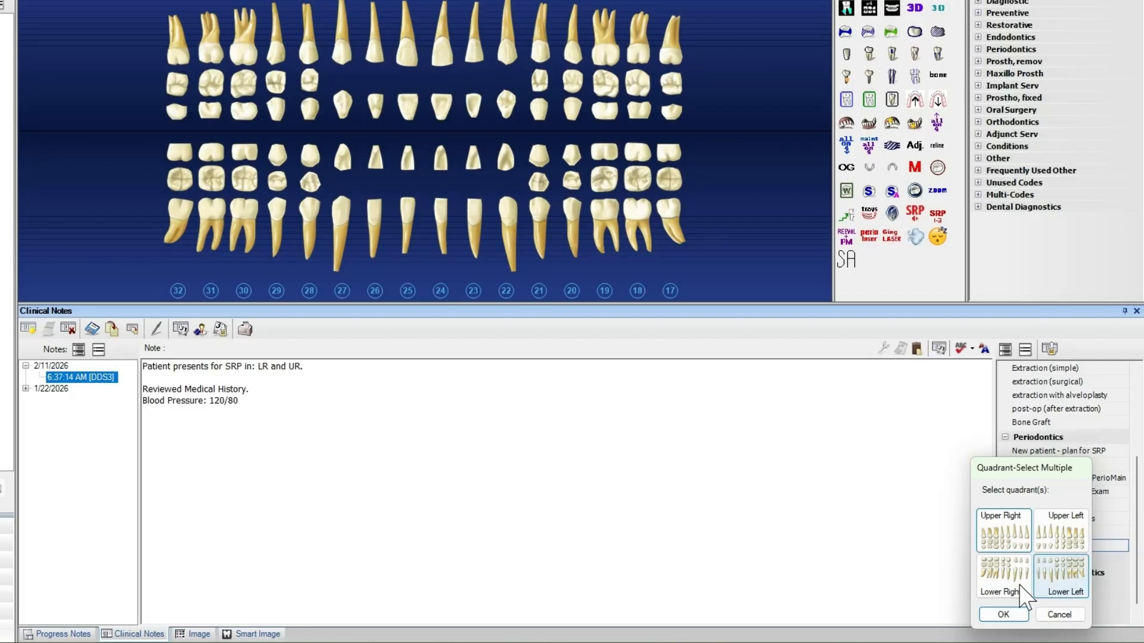
pyautogui.click(1060, 615)
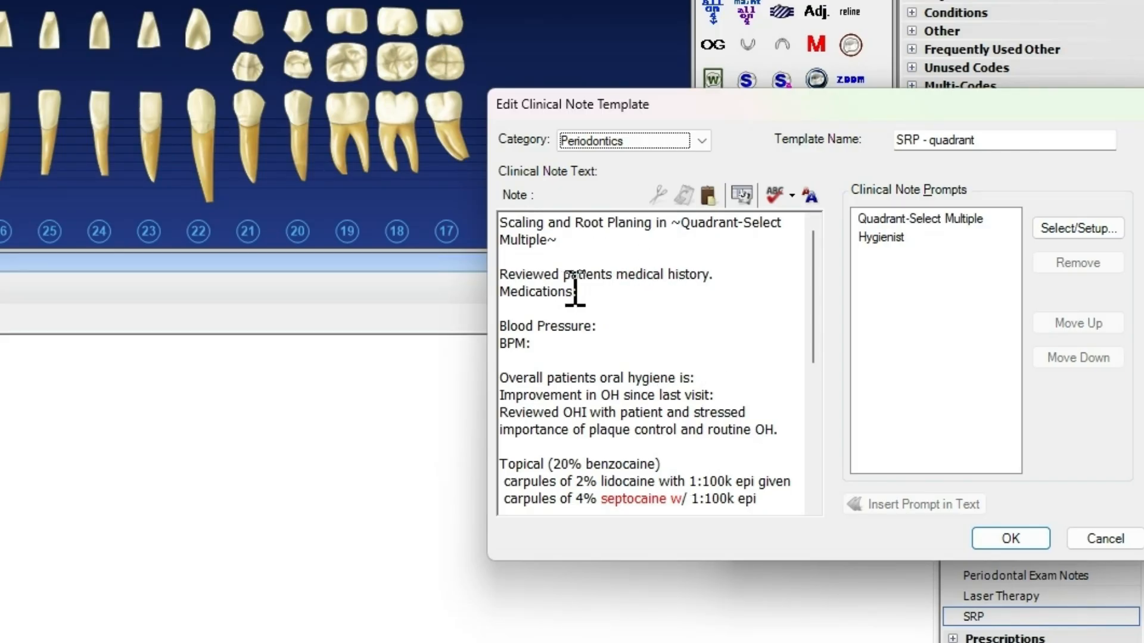
# Read through the note text of the existing SRP - quadrant template and close it without saving
pyautogui.scroll(-2, 574, 417)
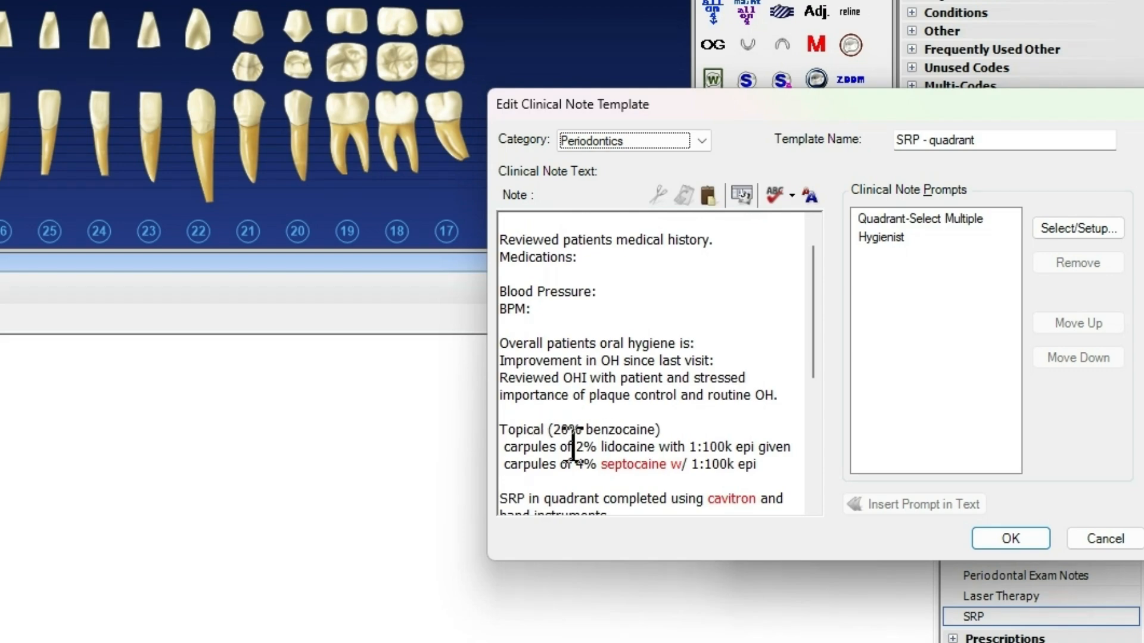
pyautogui.scroll(-1, 642, 444)
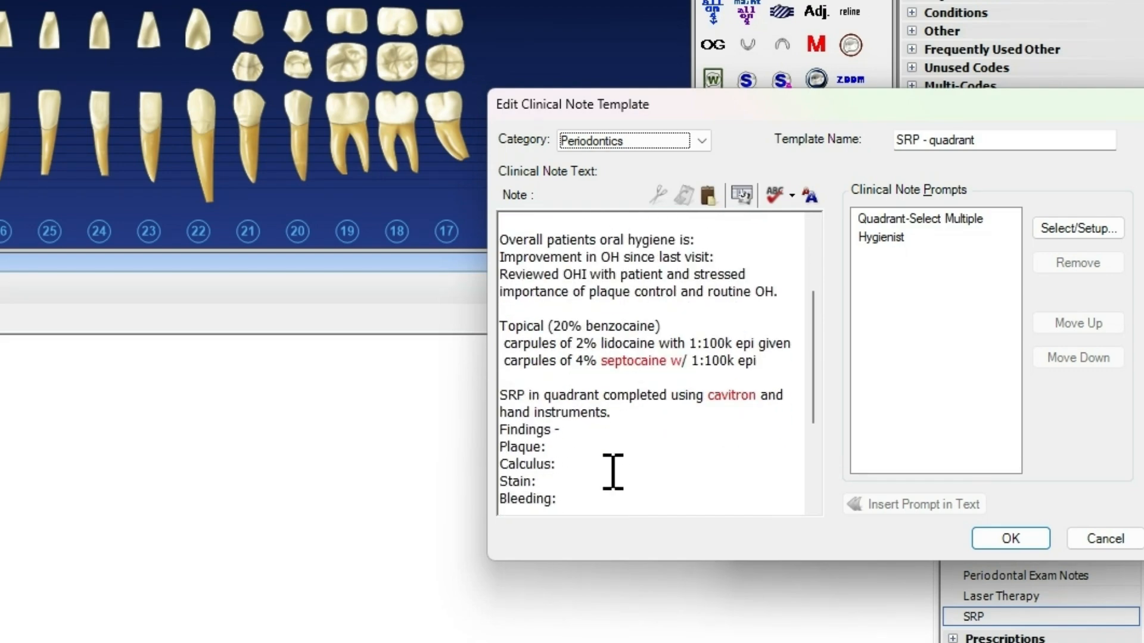
pyautogui.scroll(-3, 613, 470)
pyautogui.scroll(5, 605, 459)
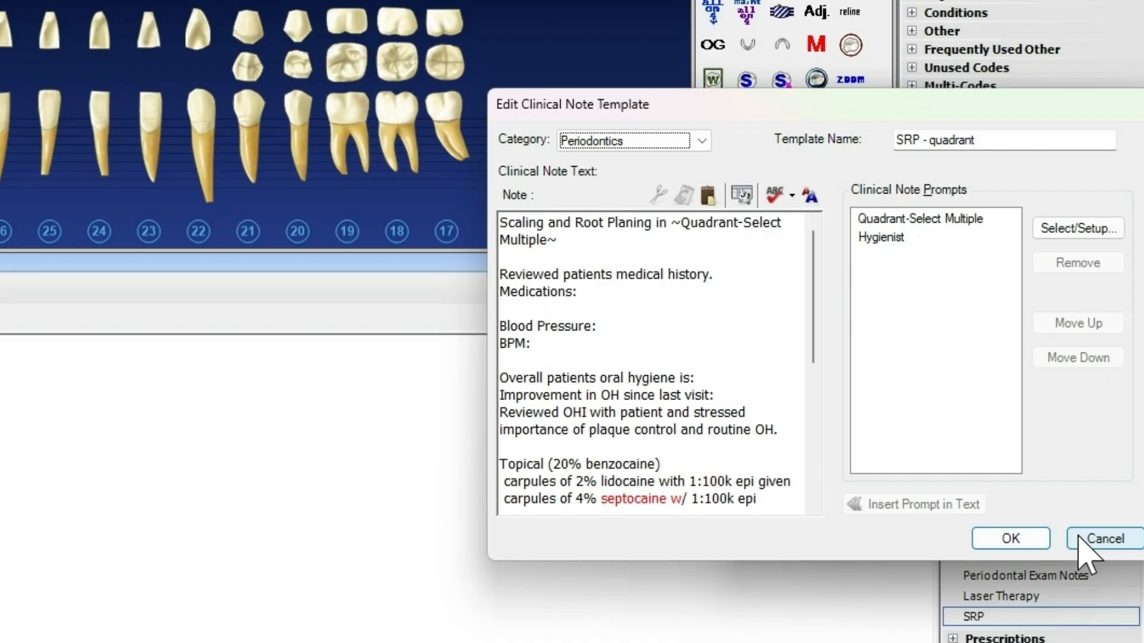
pyautogui.click(1100, 539)
pyautogui.click(1094, 534)
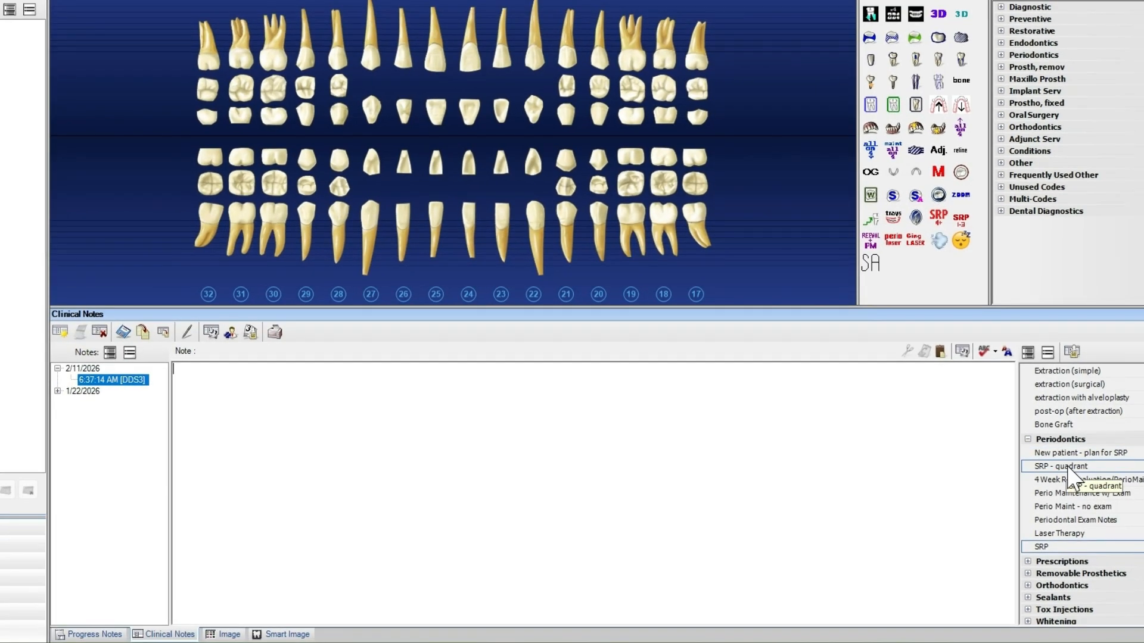
# Fill the empty note from the SRP - quadrant template, choosing the upper right and lower right quadrants and the first listed hygienist
pyautogui.doubleClick(1068, 468)
pyautogui.click(1053, 460)
pyautogui.click(1048, 497)
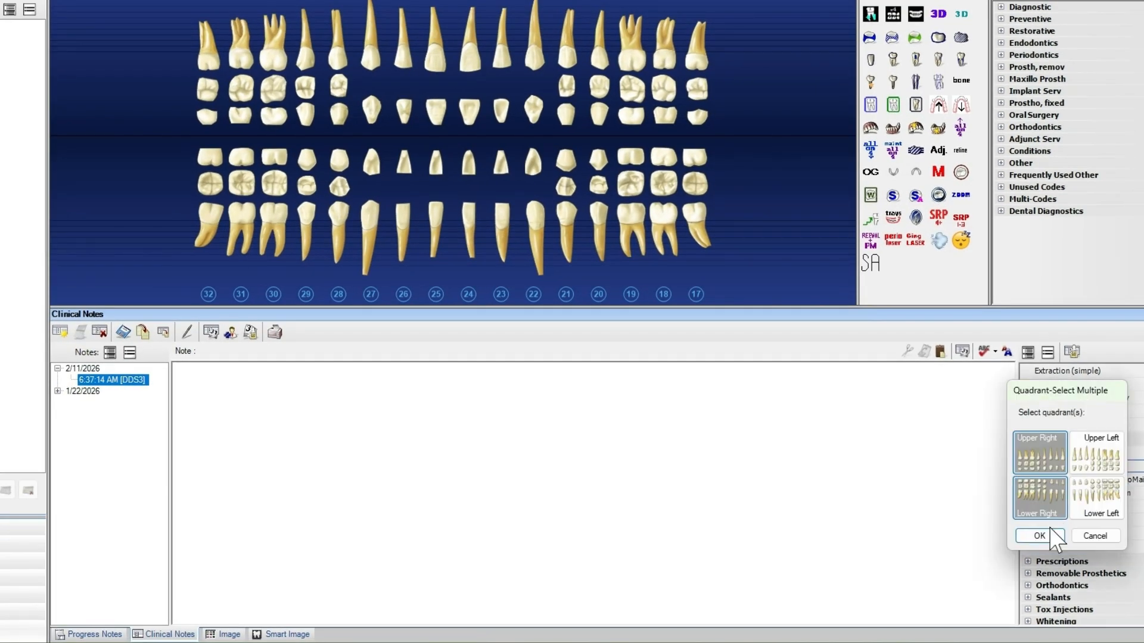
pyautogui.click(1046, 537)
pyautogui.click(1060, 460)
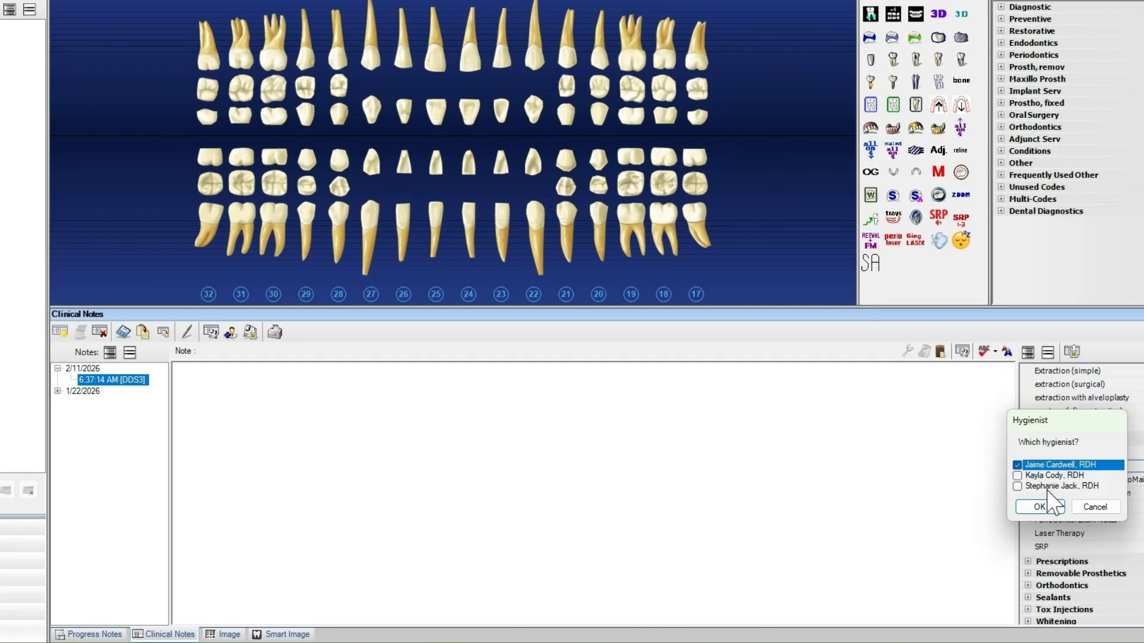
pyautogui.click(1049, 505)
# Enter 120/80 after "Blood Pressure:" in the note
pyautogui.scroll(4, 238, 470)
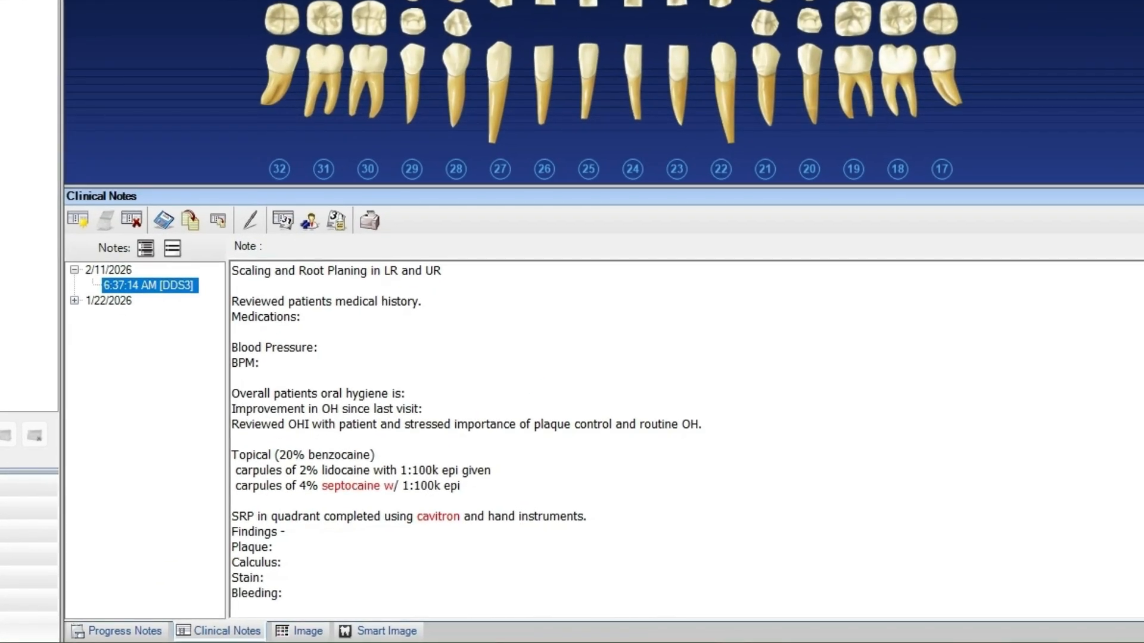
pyautogui.click(331, 348)
pyautogui.write('120/80')
# Delete the text of the 2% lidocaine line and enter 2 as the number of carpules of 4% septocaine
pyautogui.press('Down')
pyautogui.press('Down')
pyautogui.scroll(-2, 434, 376)
pyautogui.press('Down')
pyautogui.press('Down')
pyautogui.press('Down')
pyautogui.press('Down')
pyautogui.press('Down')
pyautogui.press('Down')
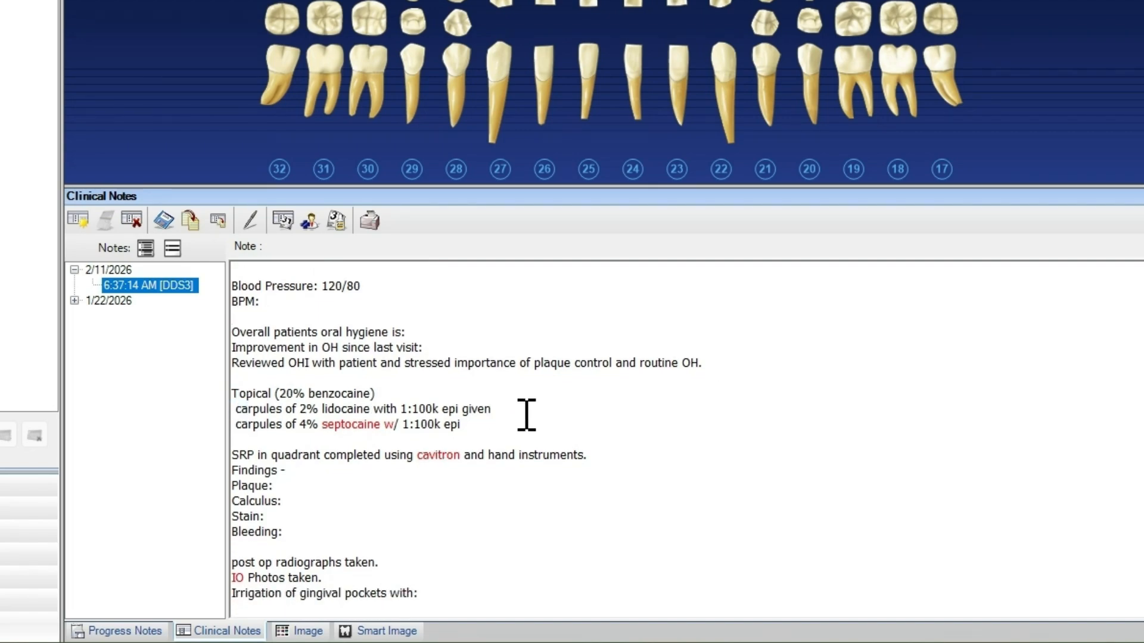
pyautogui.moveTo(503, 411); pyautogui.dragTo(236, 413)
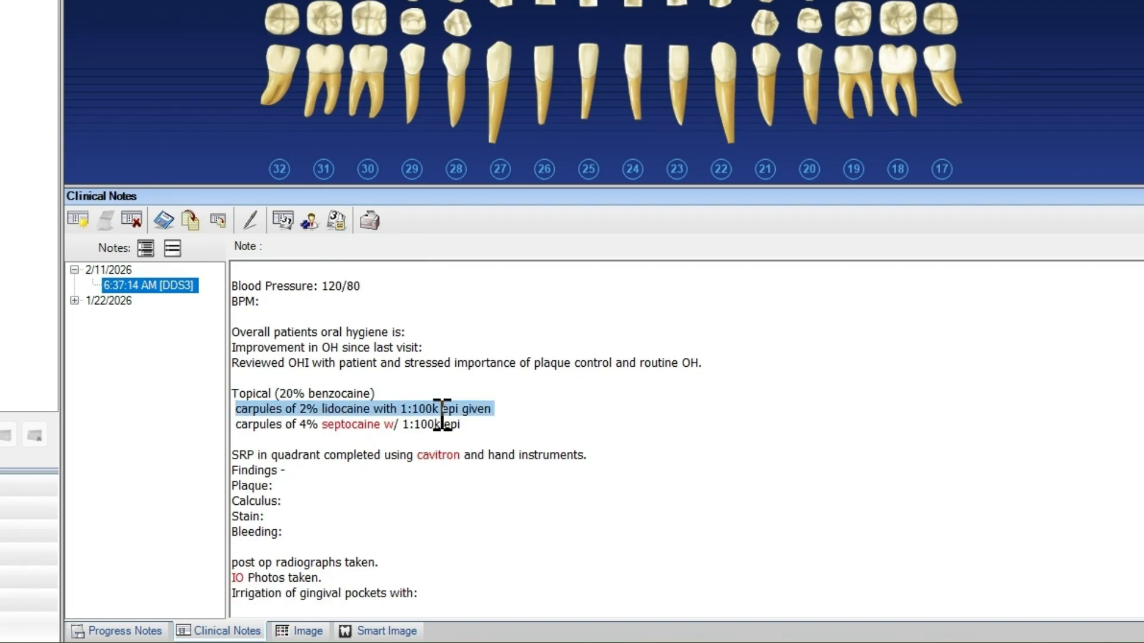
pyautogui.click(557, 409)
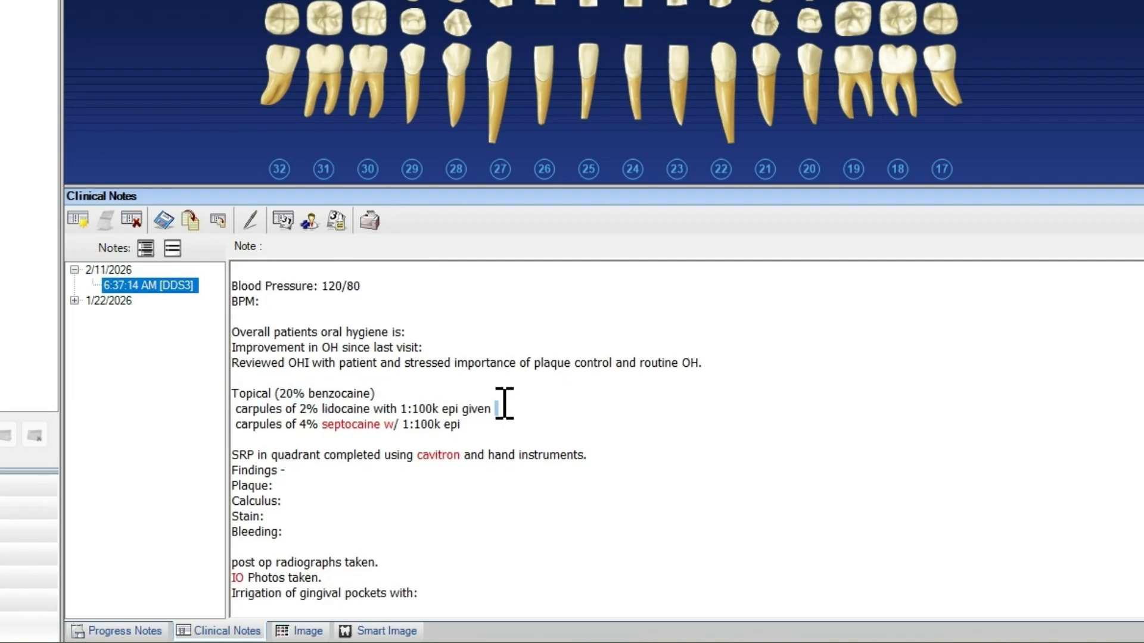
pyautogui.click(215, 412)
pyautogui.press('Delete')
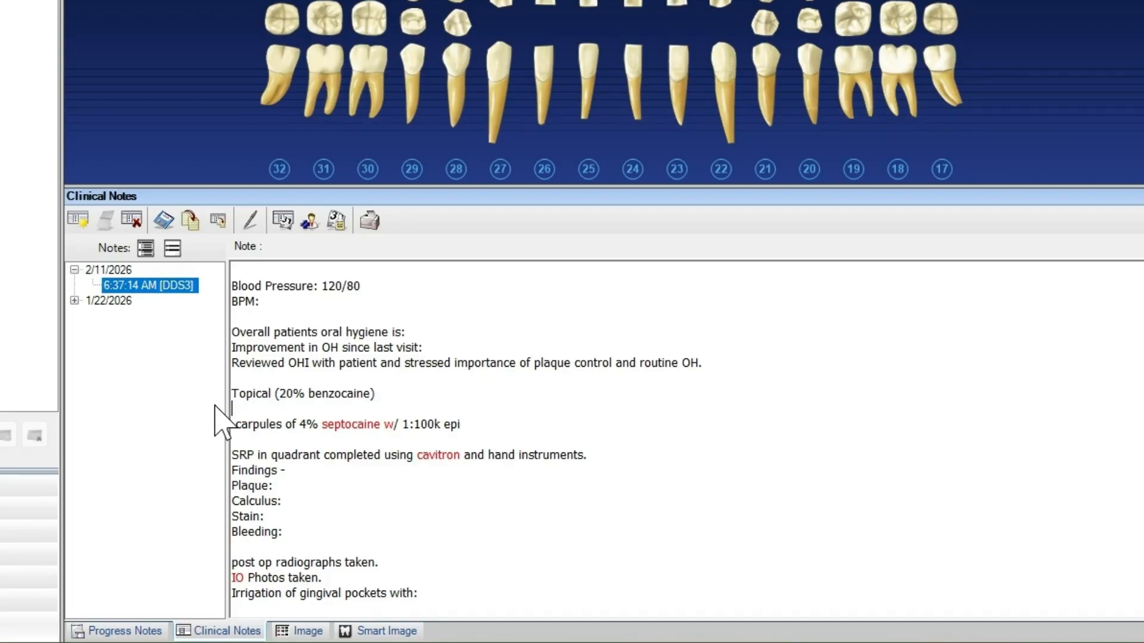
pyautogui.write('2')
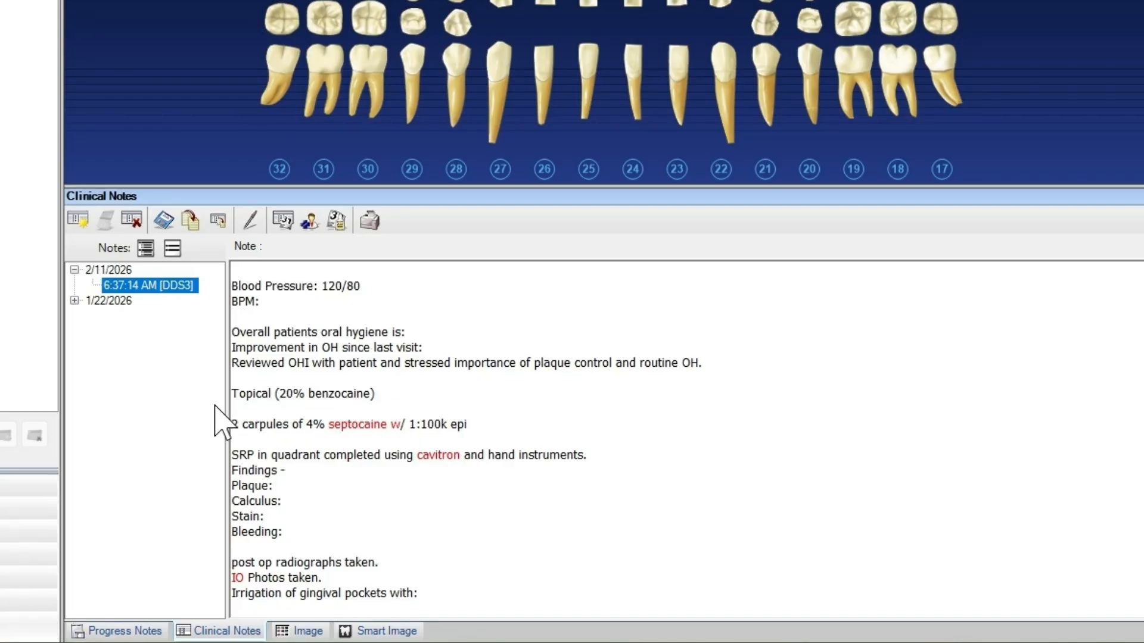
pyautogui.click(300, 481)
pyautogui.click(312, 535)
pyautogui.scroll(1, 604, 540)
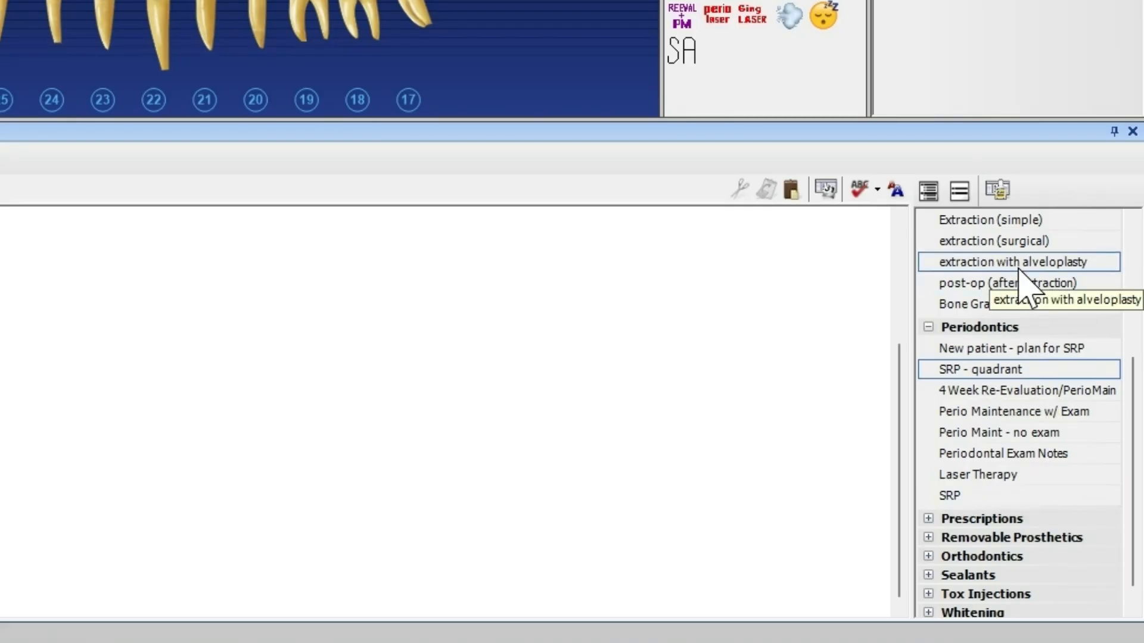
# Expand the template categories from Occlusal Guard and Implants up through Hygiene, both Exam groups, Endodontics, Crown and Bridge and Airway/Sleep to review their templates
pyautogui.moveTo(1130, 409); pyautogui.dragTo(1135, 314)
pyautogui.click(963, 348)
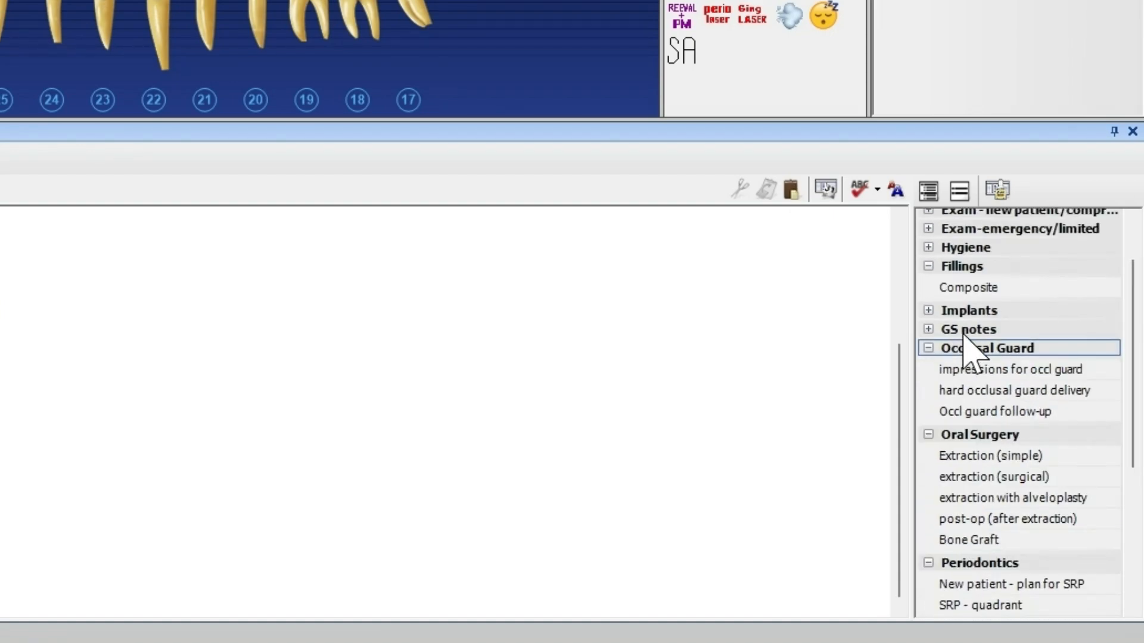
pyautogui.click(976, 311)
pyautogui.scroll(1, 1001, 322)
pyautogui.click(987, 319)
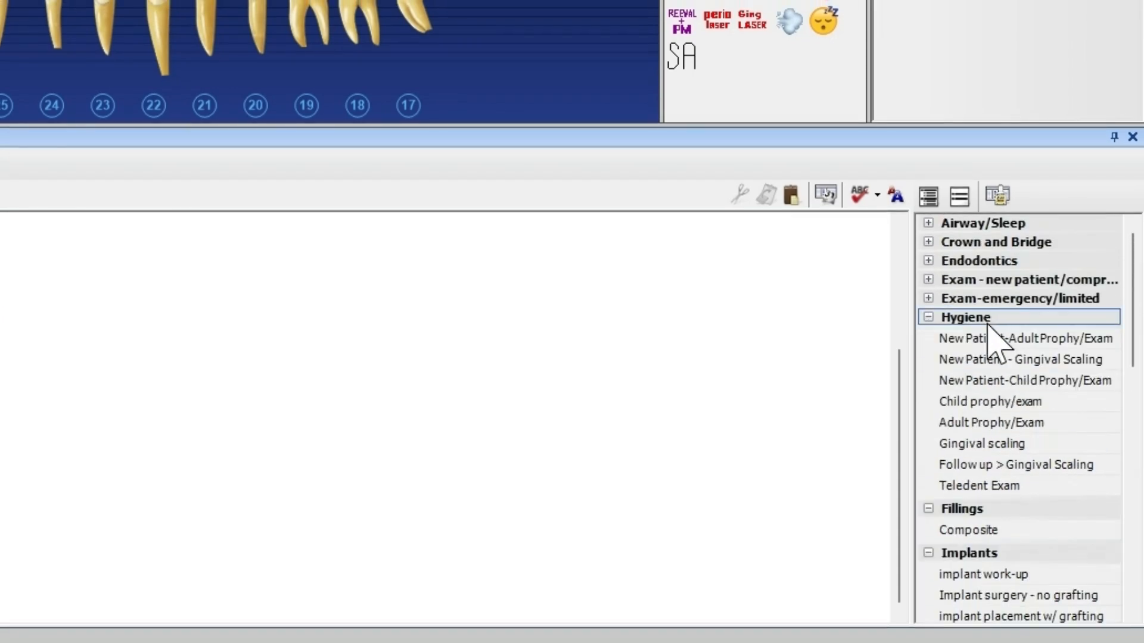
pyautogui.click(989, 299)
pyautogui.click(991, 280)
pyautogui.click(989, 261)
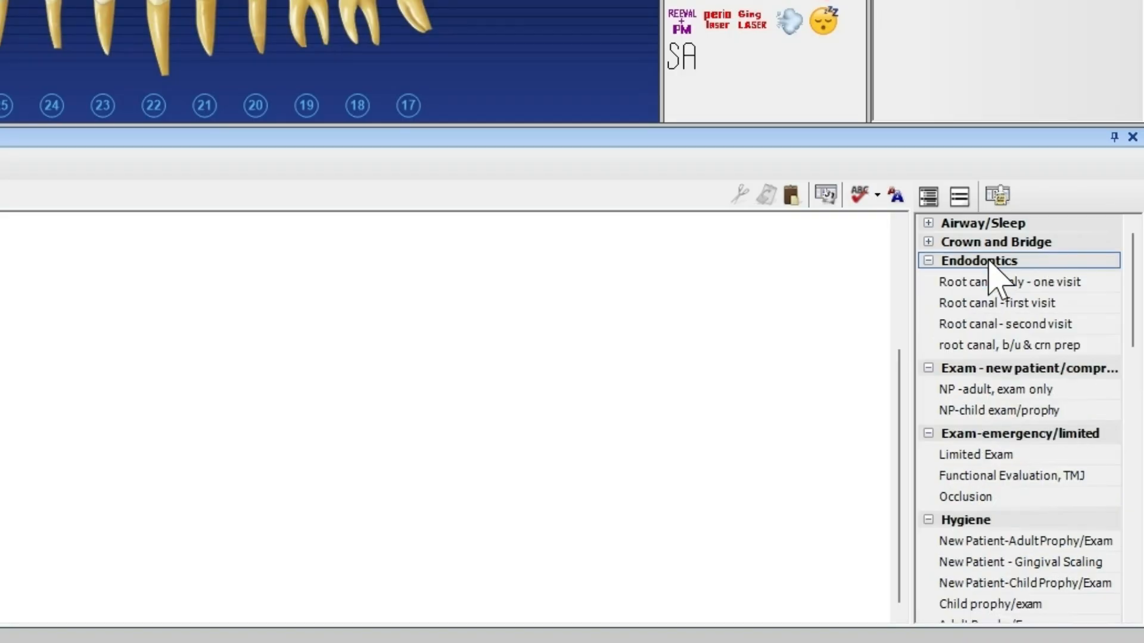
pyautogui.click(1007, 242)
pyautogui.click(1007, 223)
pyautogui.scroll(-3, 1007, 244)
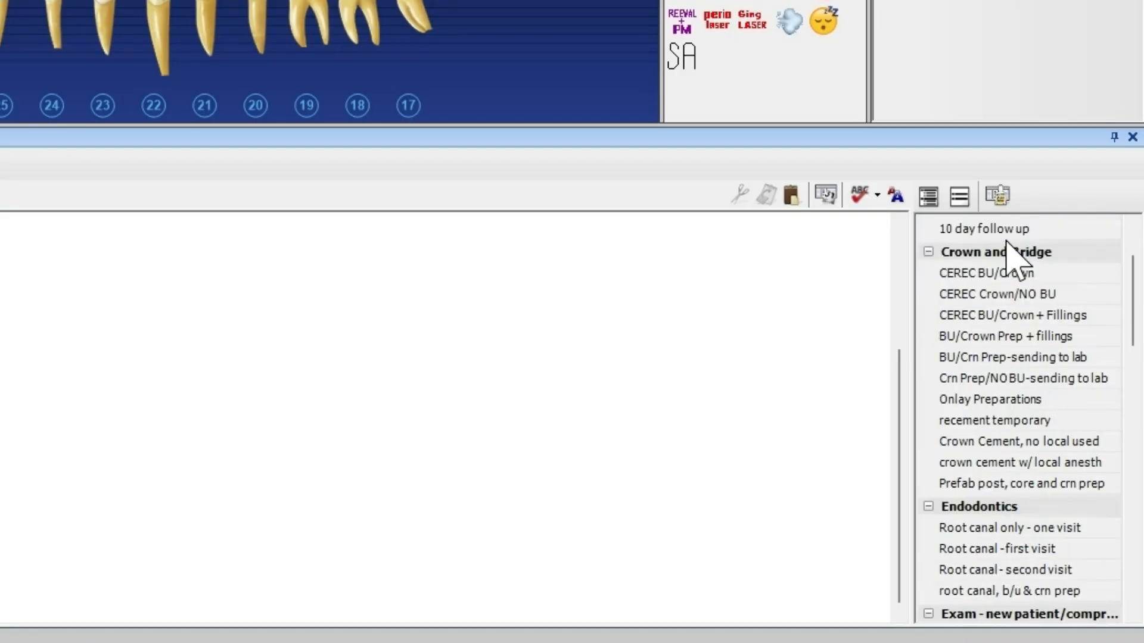
pyautogui.scroll(-3, 1007, 262)
pyautogui.scroll(-2, 932, 453)
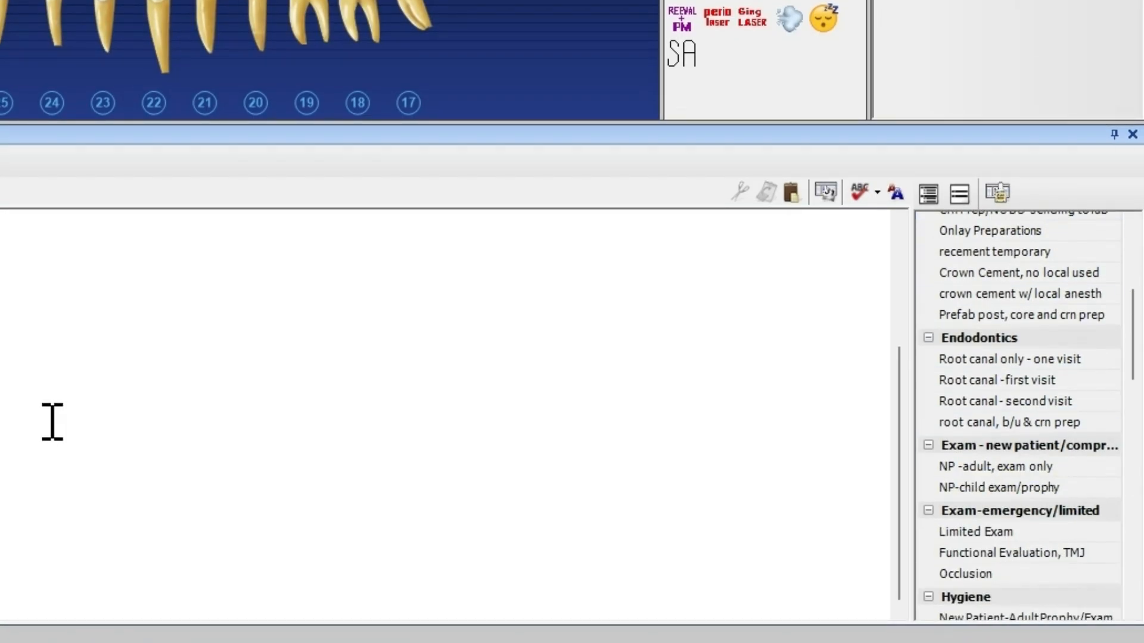